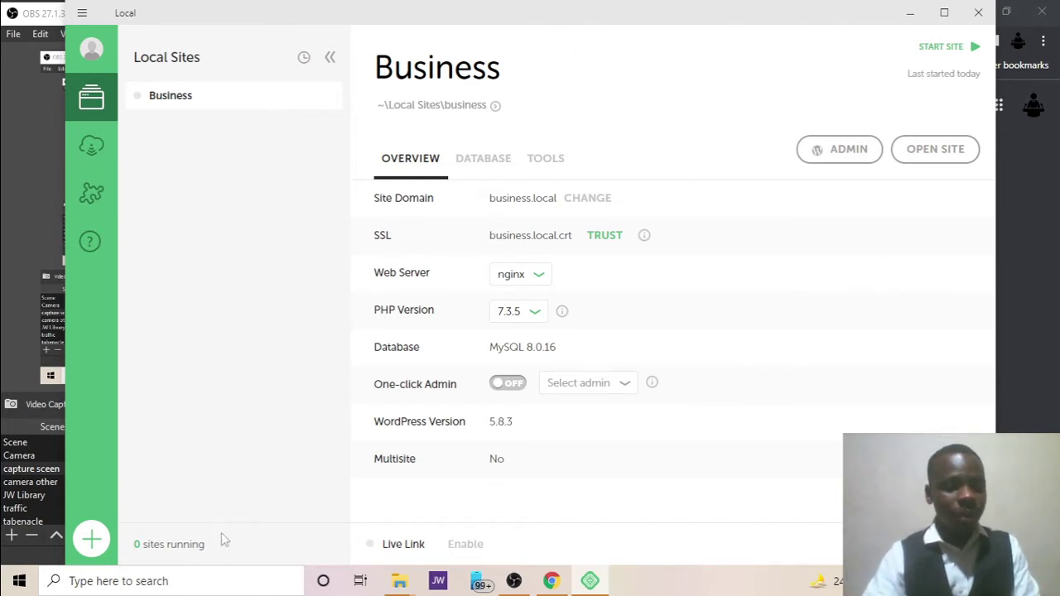
# Start a new local site named Digital Website and accept the Preferred environment
pyautogui.click(93, 541)
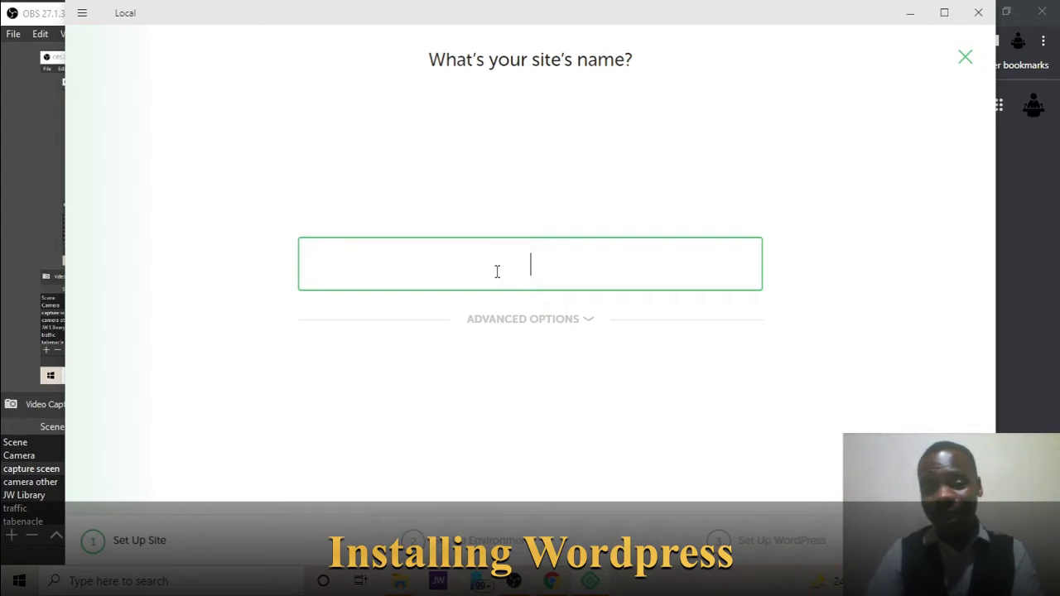
pyautogui.write('Di')
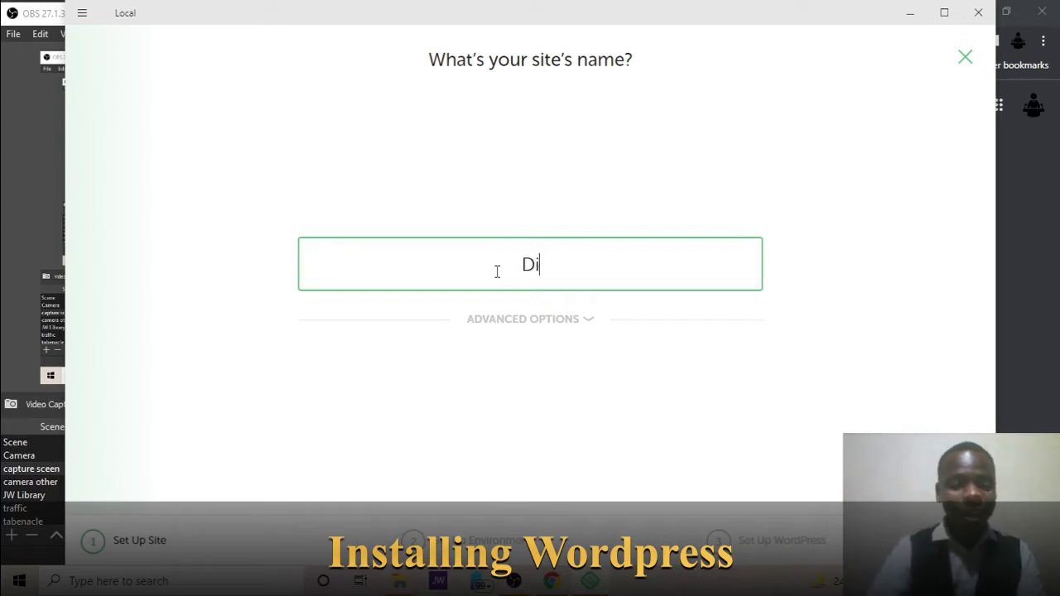
pyautogui.write('gital ')
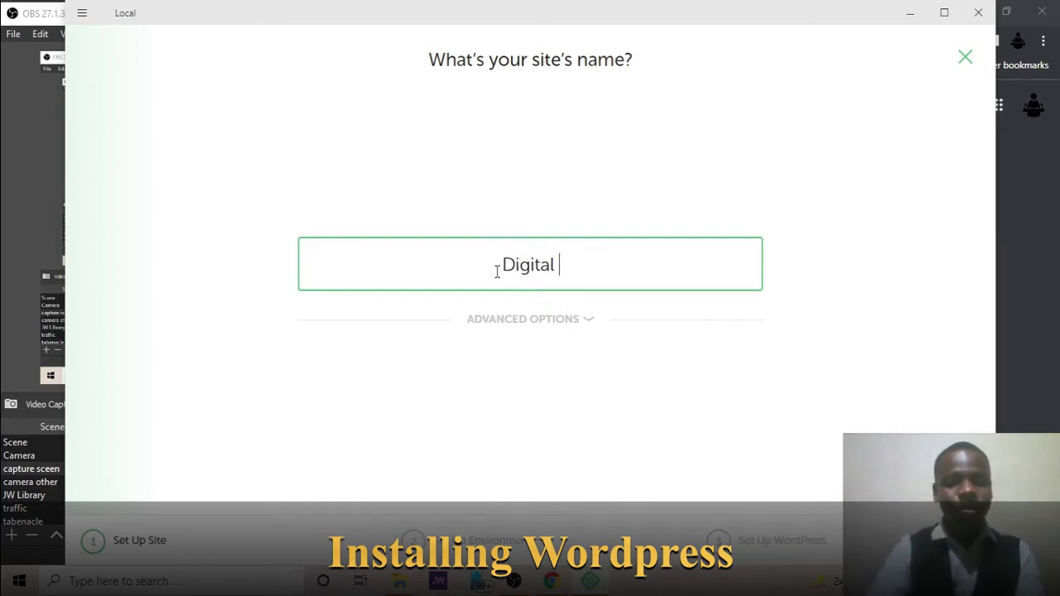
pyautogui.write('Websites')
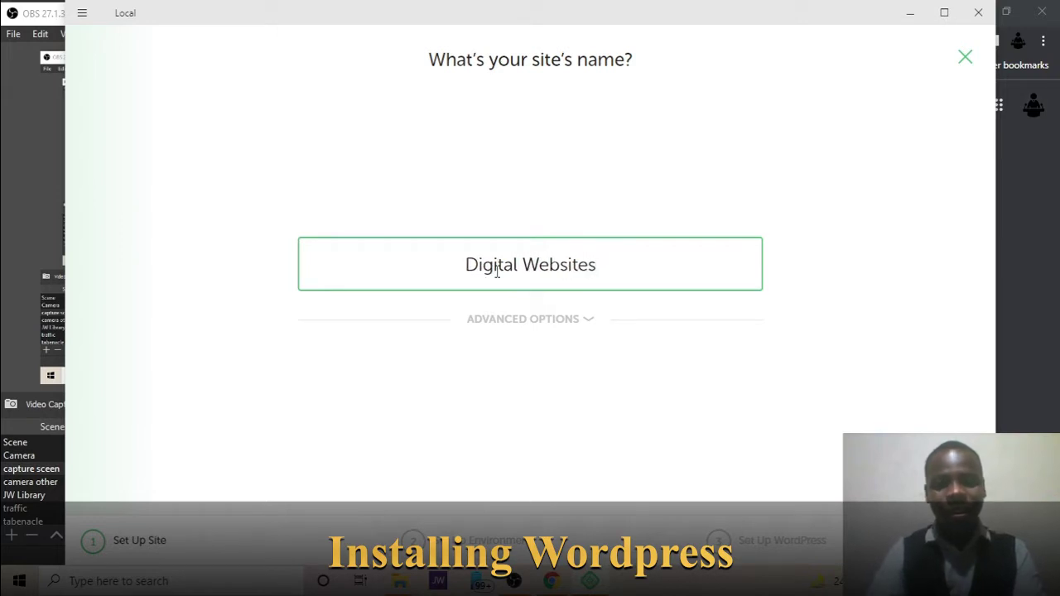
pyautogui.press('BackSpace')
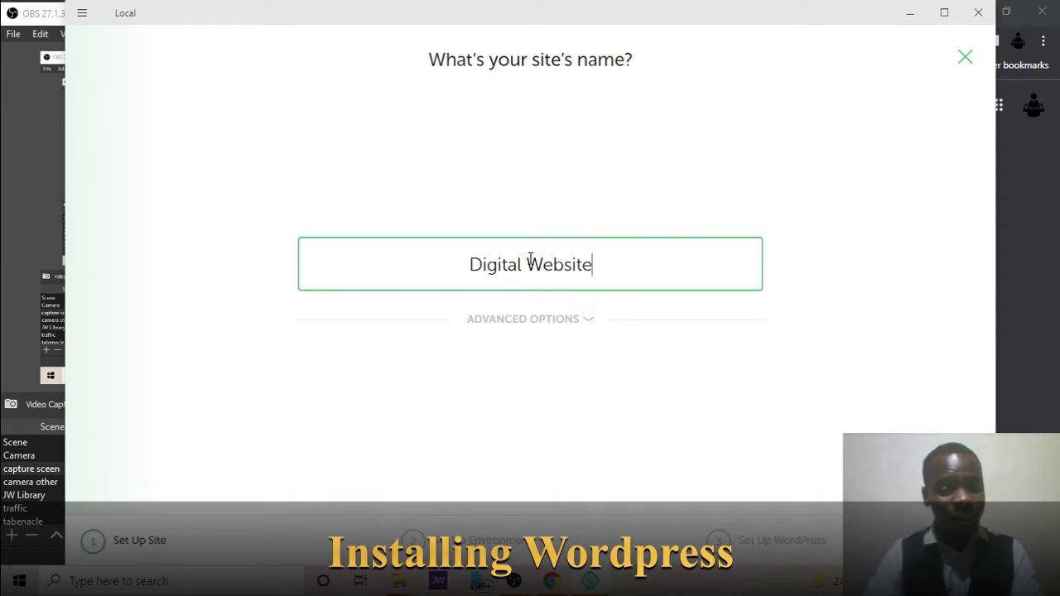
pyautogui.press('Return')
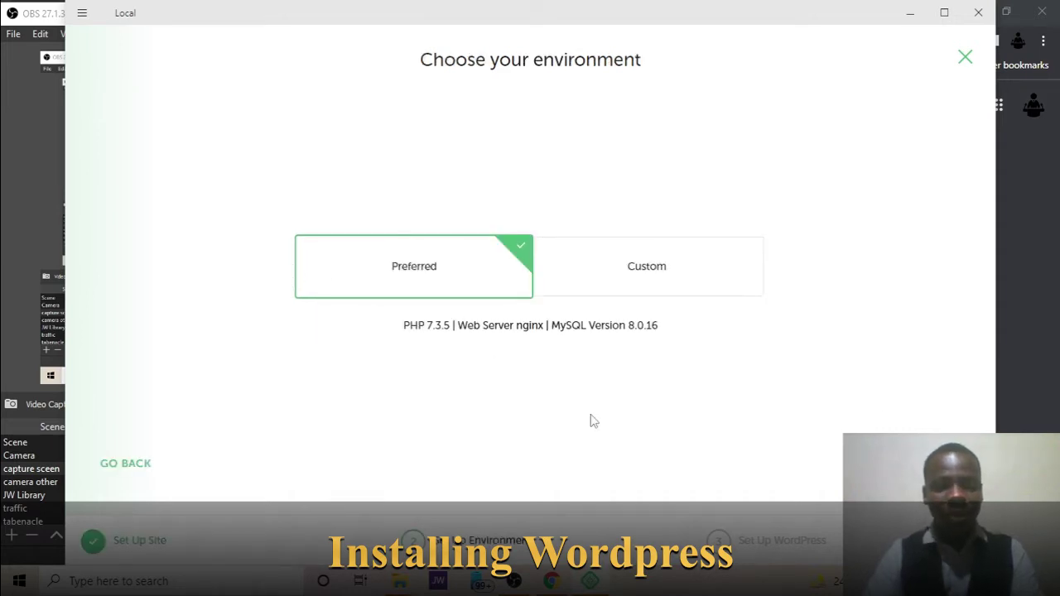
pyautogui.press('Return')
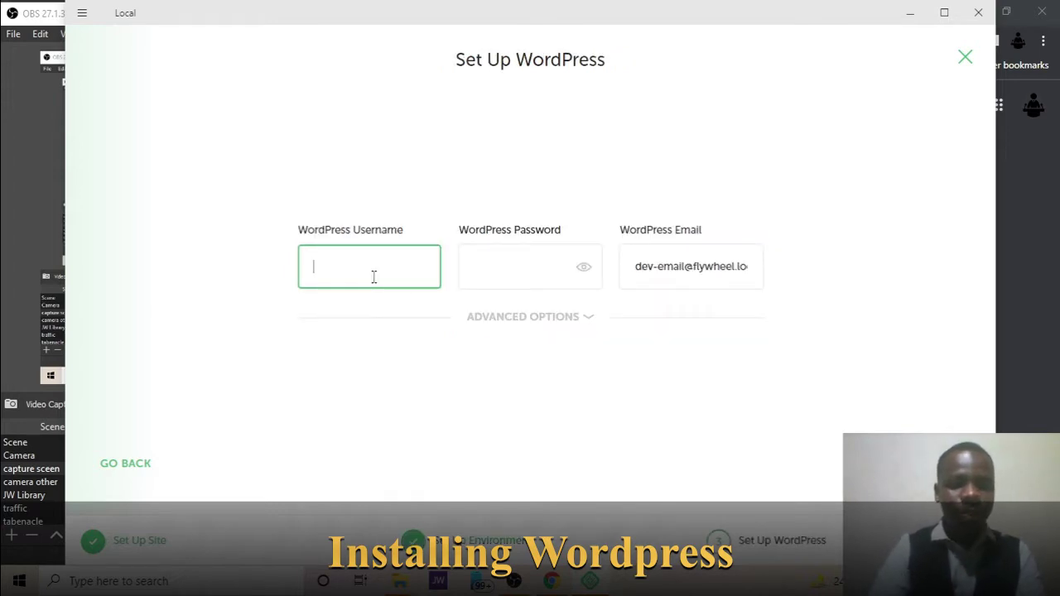
# Set the WordPress username to digital, enter the WordPress password, and add the site, maximizing the Local window
pyautogui.write('digita')
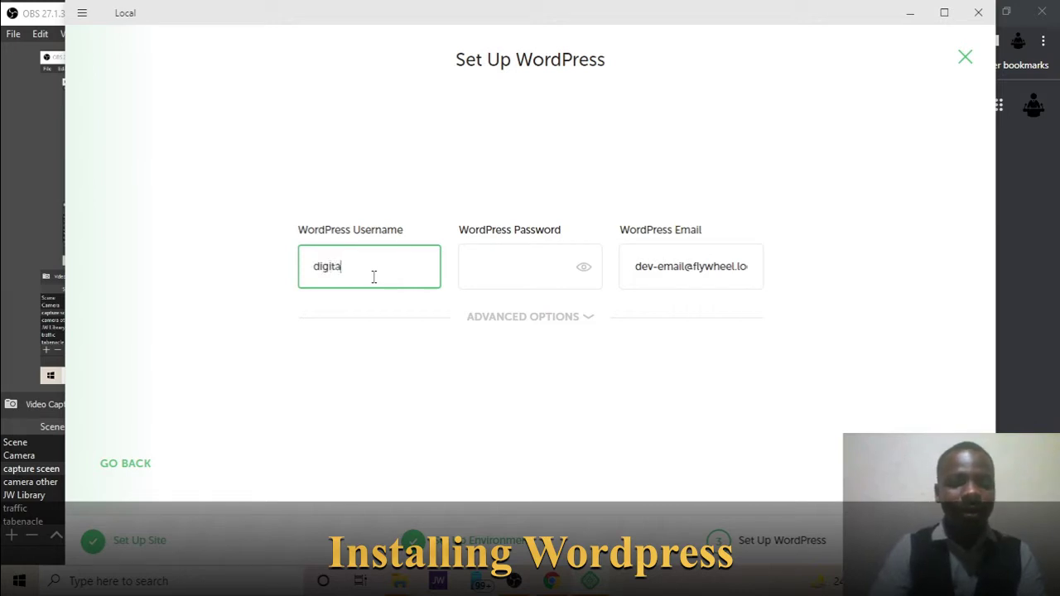
pyautogui.write('l')
pyautogui.press('Tab')
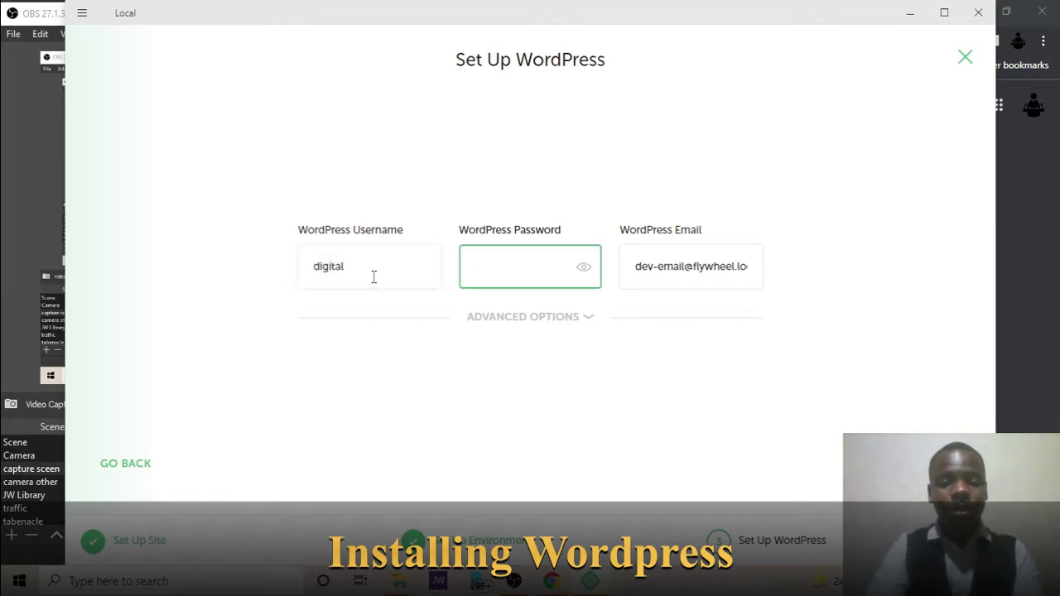
pyautogui.write('•••••••')
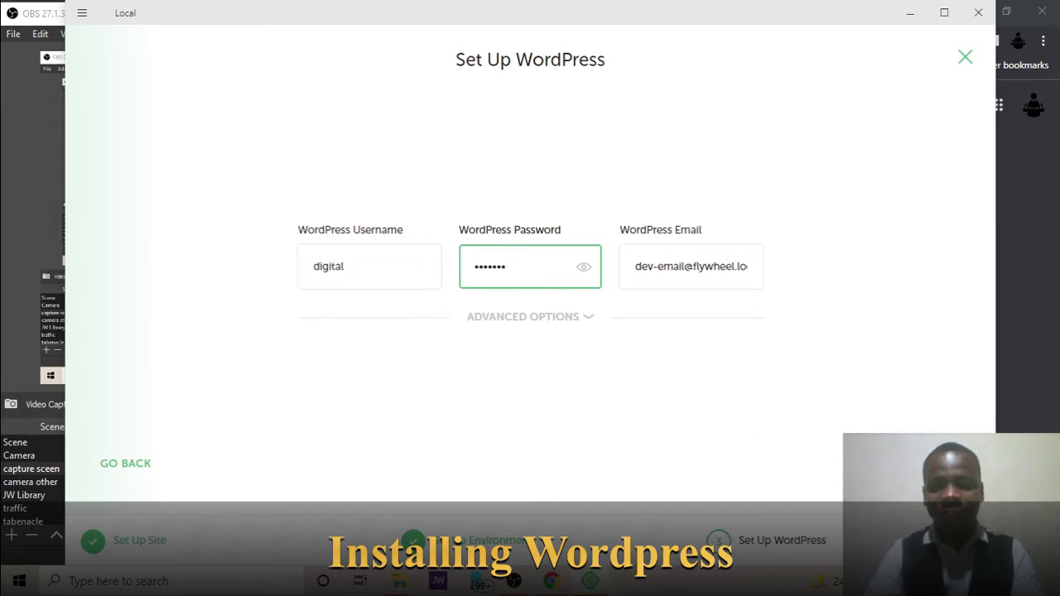
pyautogui.press('Return')
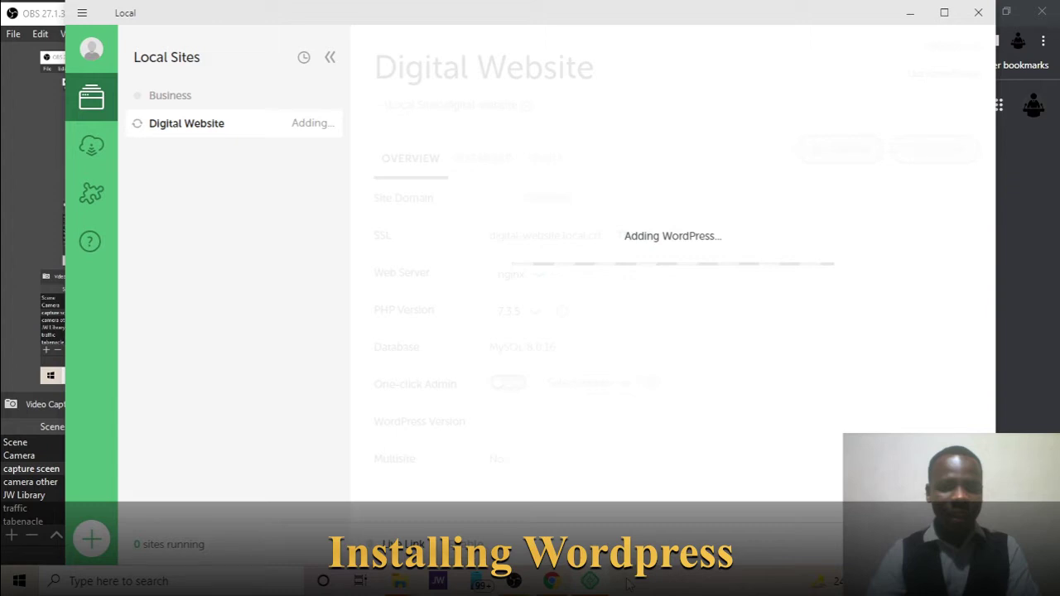
pyautogui.click(944, 14)
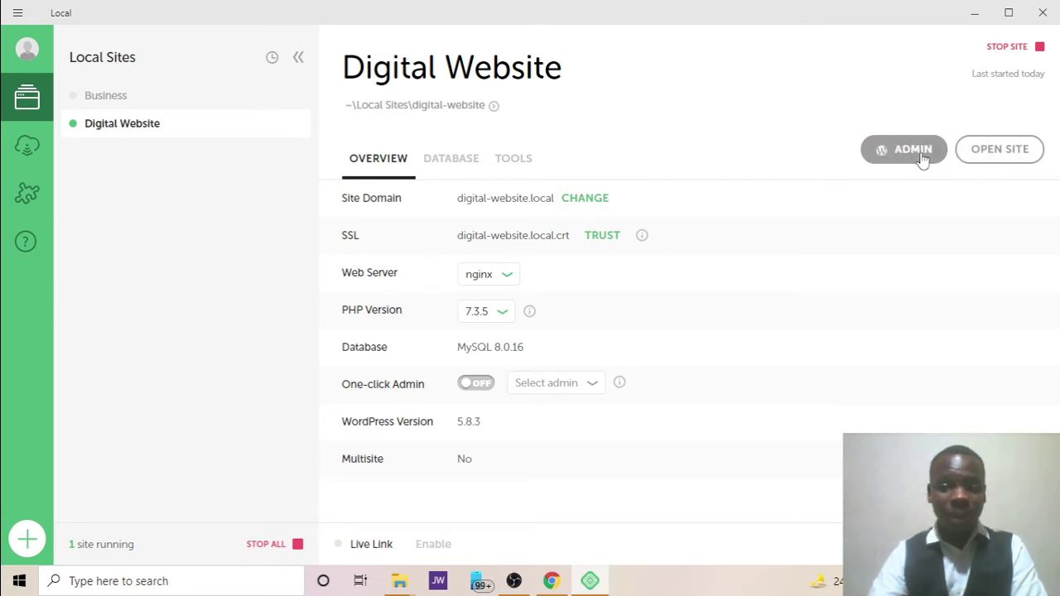
# Open the Digital Website front page in the browser and close the blank tab
pyautogui.click(986, 154)
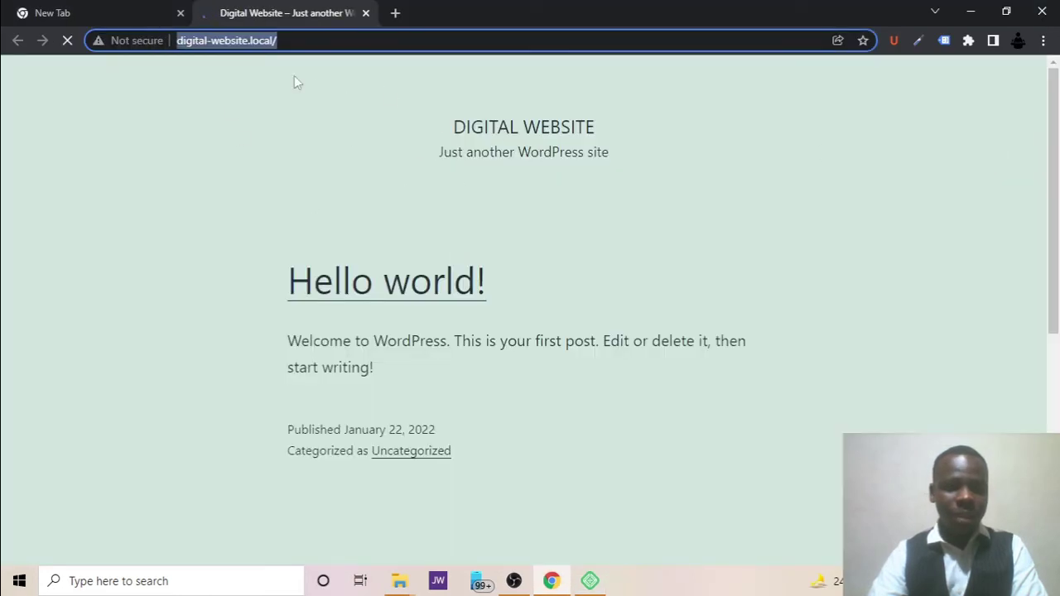
pyautogui.click(181, 13)
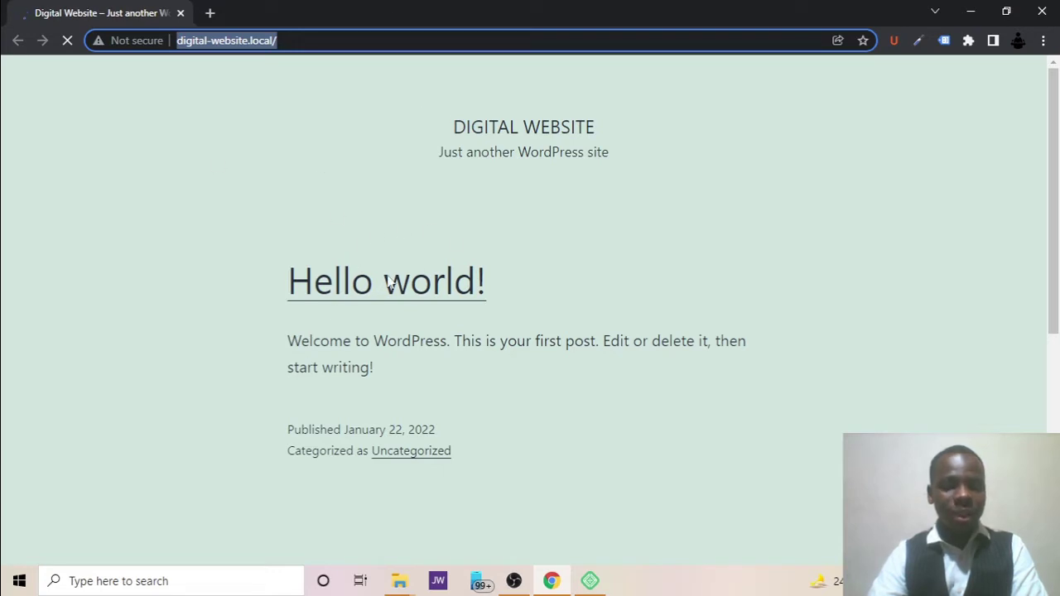
# Switch back to Local, open the site's WordPress admin login page, and close its browser tab
pyautogui.click(589, 580)
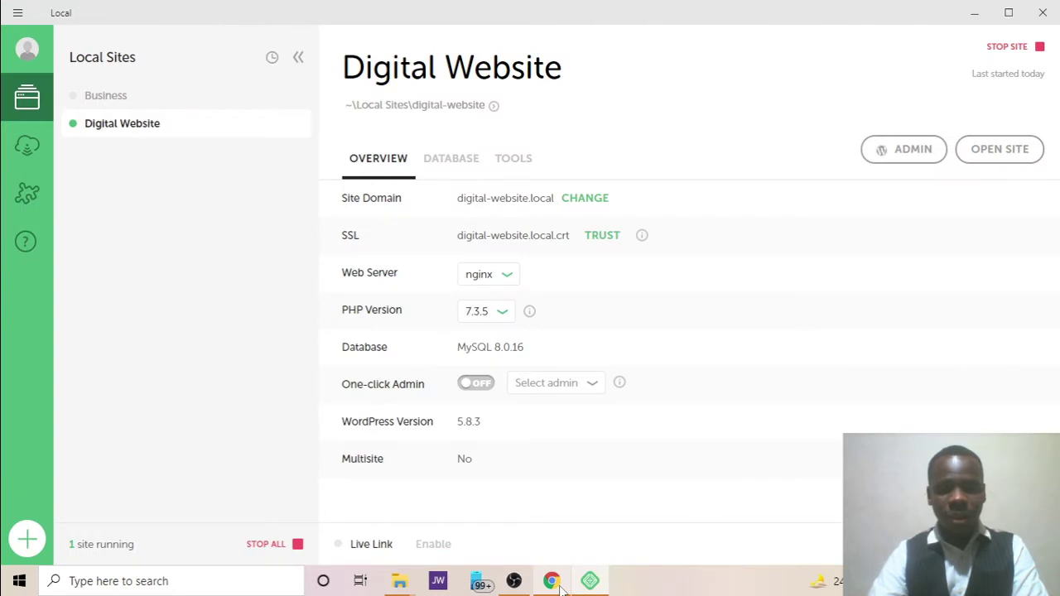
pyautogui.click(901, 157)
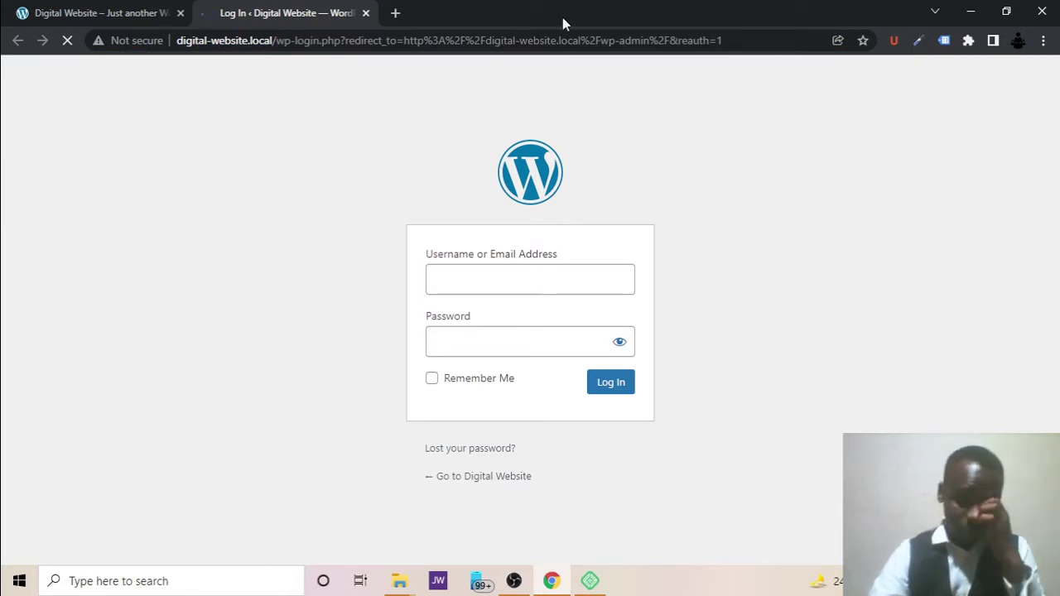
pyautogui.click(365, 13)
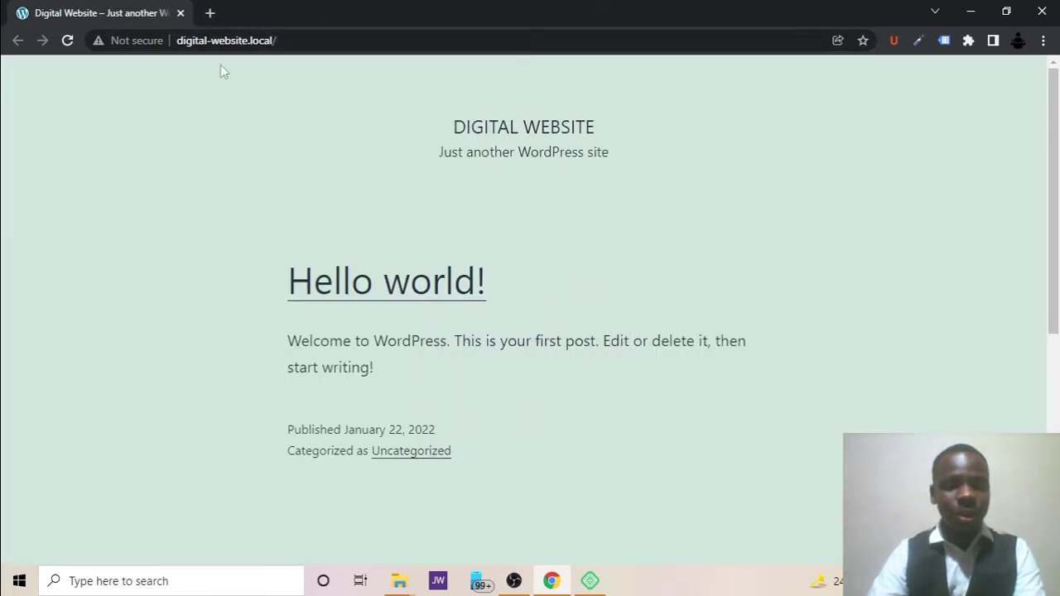
# Copy the site's address, open it with login appended in a new tab, and close that tab
pyautogui.click(294, 40)
pyautogui.hotkey('ctrl', 'c')
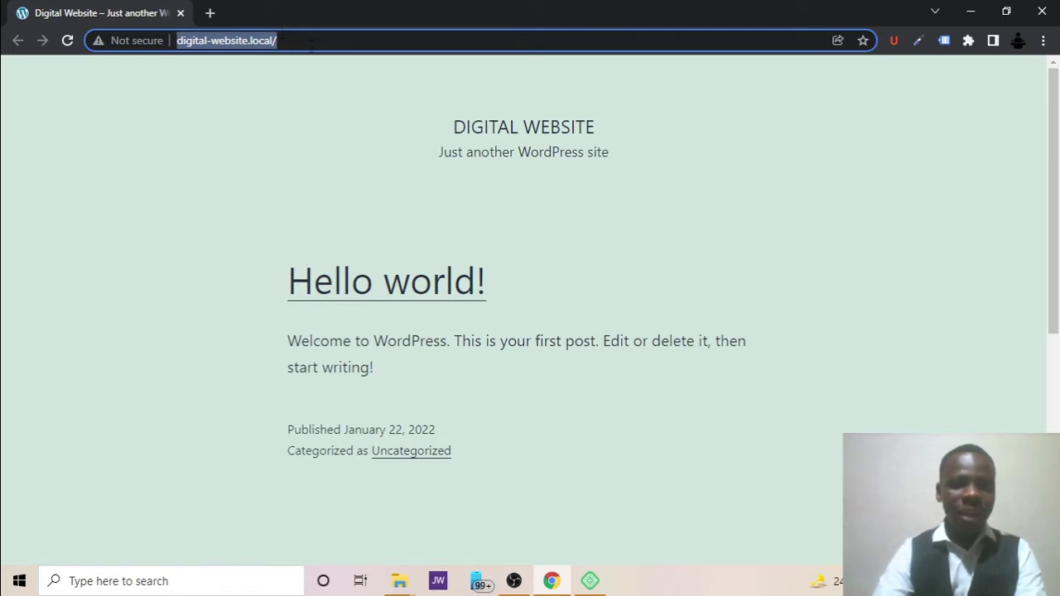
pyautogui.click(209, 15)
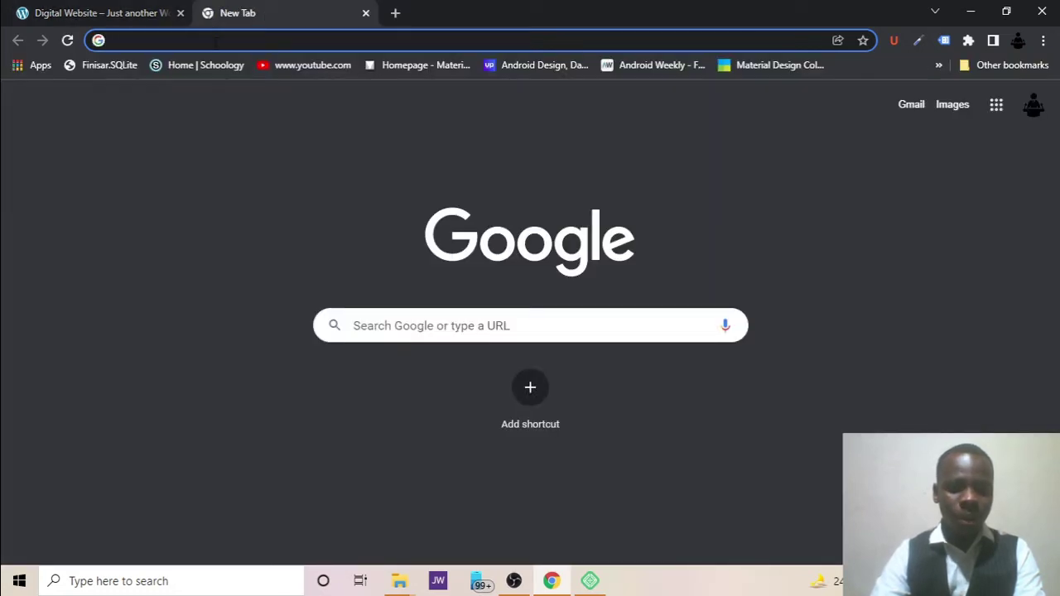
pyautogui.hotkey('ctrl', 'v')
pyautogui.write('login')
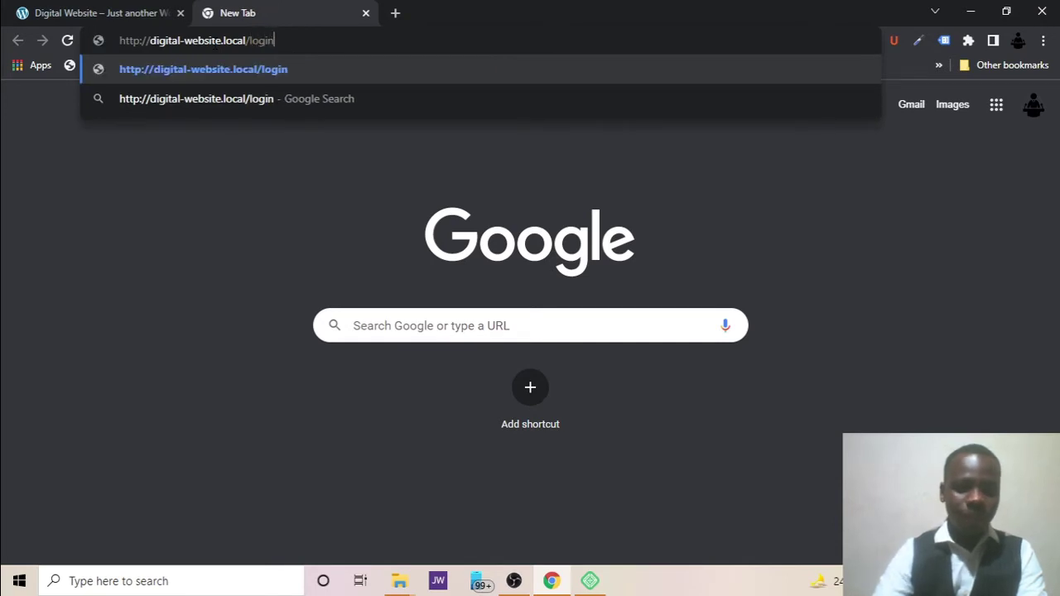
pyautogui.press('Return')
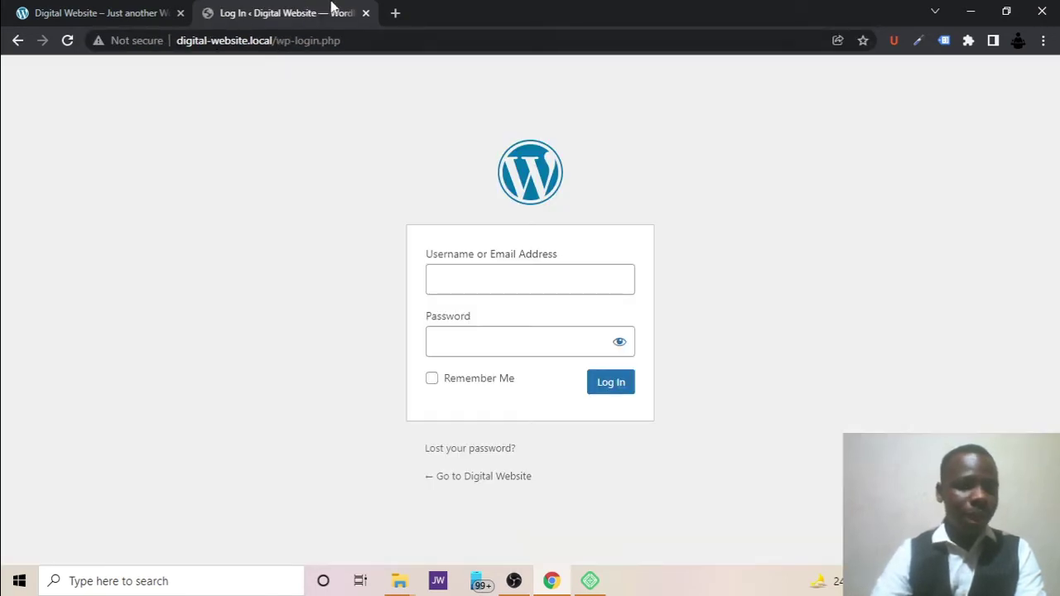
pyautogui.click(366, 14)
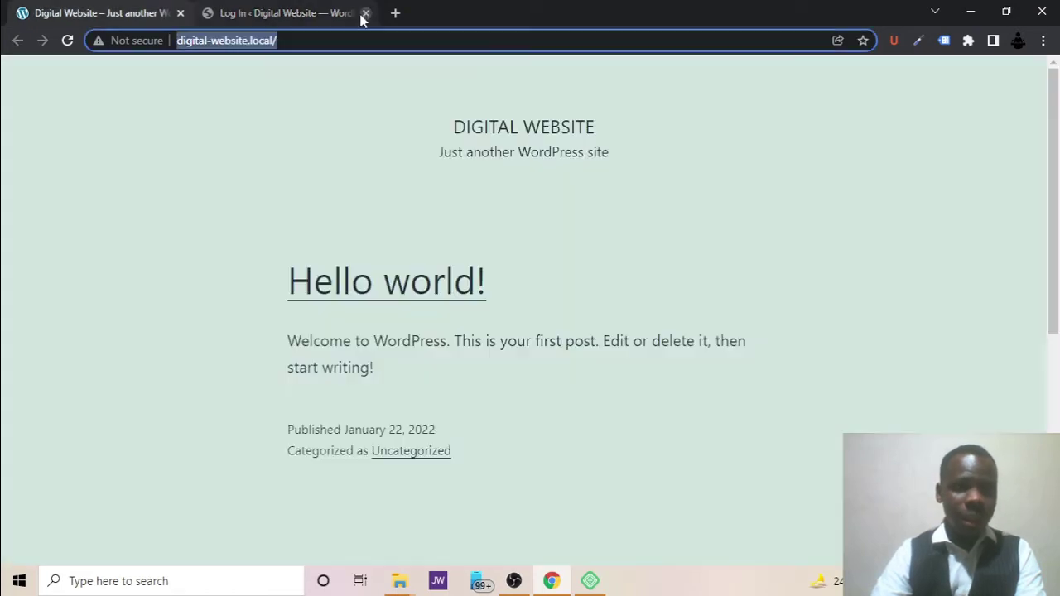
# Try to open digital-website.local/wp-login in a new browser tab
pyautogui.click(212, 13)
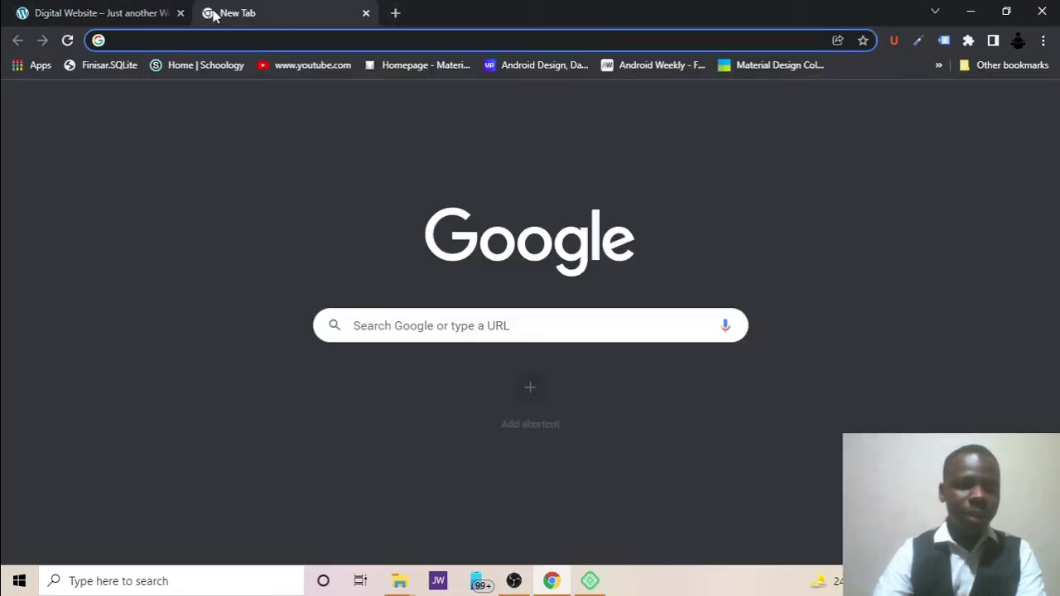
pyautogui.hotkey('ctrl', 'v')
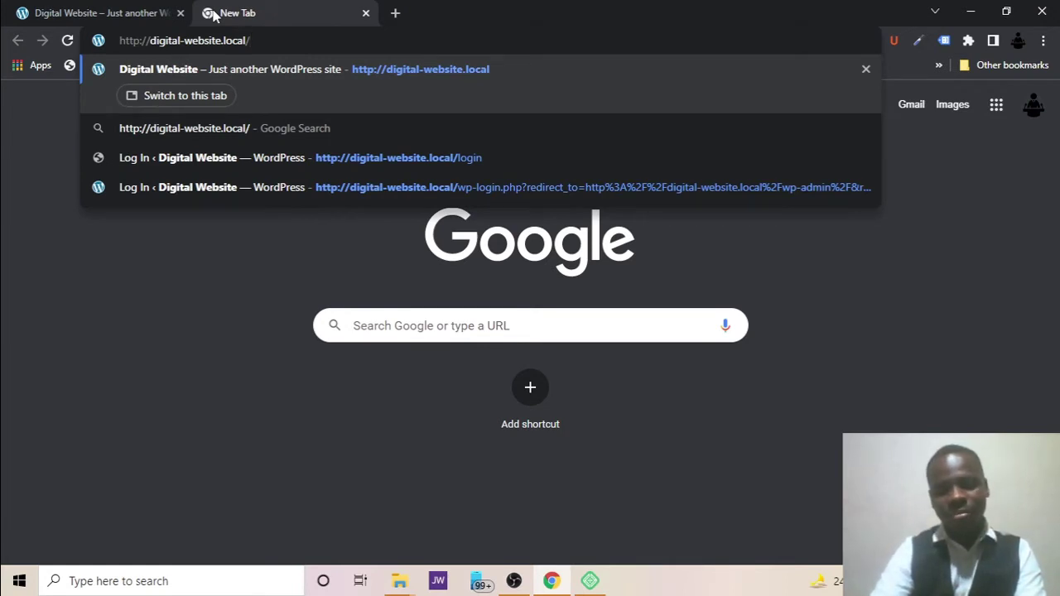
pyautogui.write('wp')
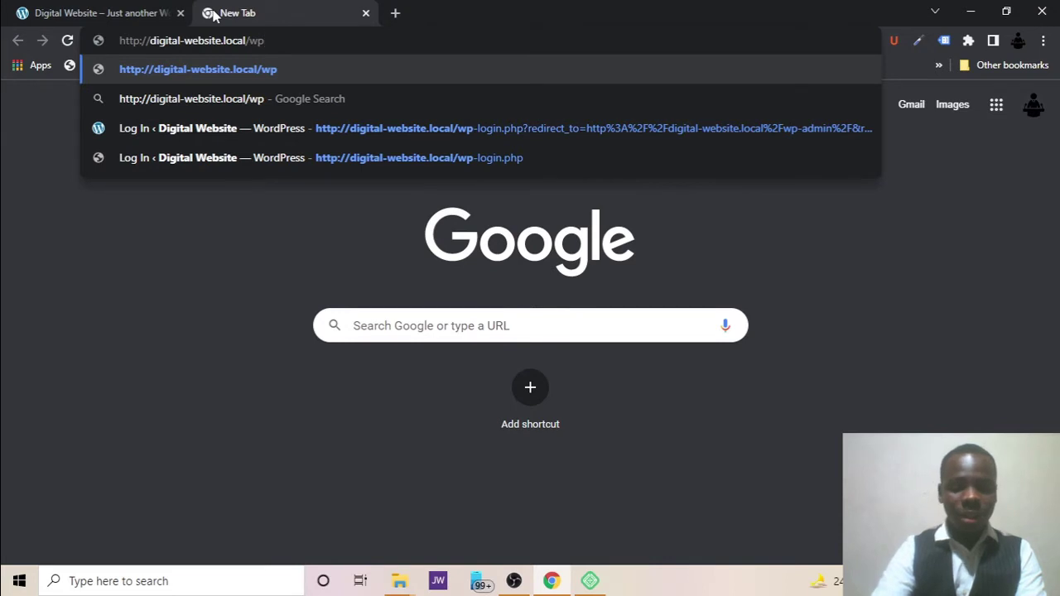
pyautogui.write('-login')
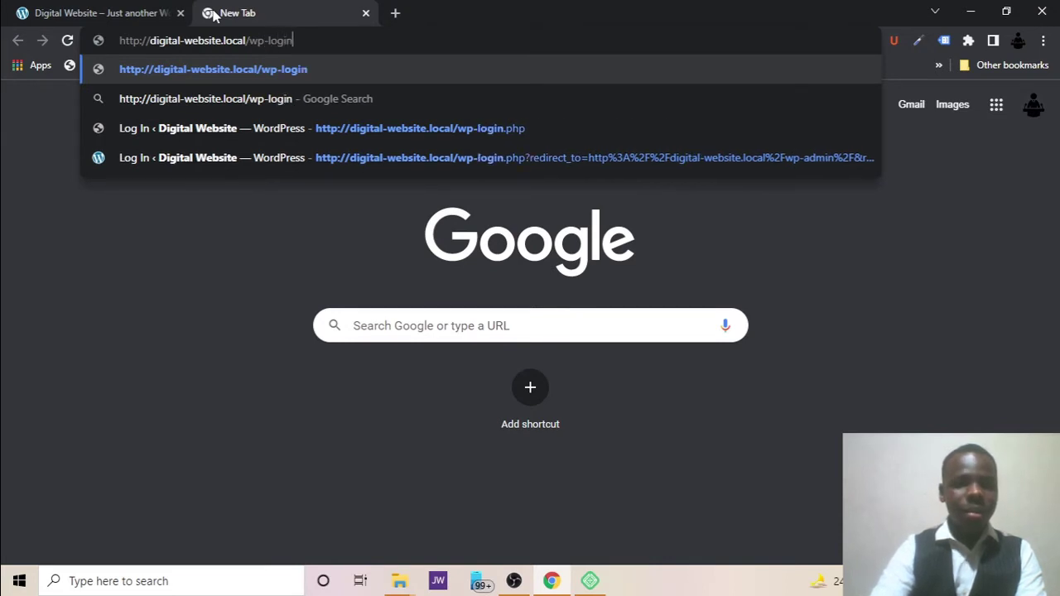
pyautogui.press('Return')
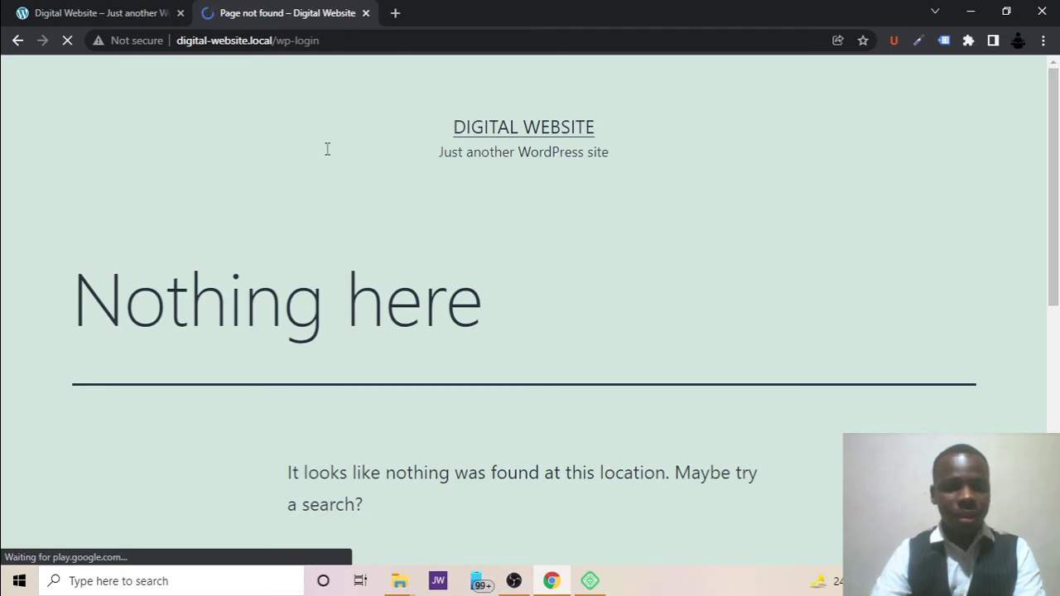
# Change the address to digital-website.local/wp-admin and load the page
pyautogui.click(345, 40)
pyautogui.click(345, 40)
pyautogui.press('BackSpace')
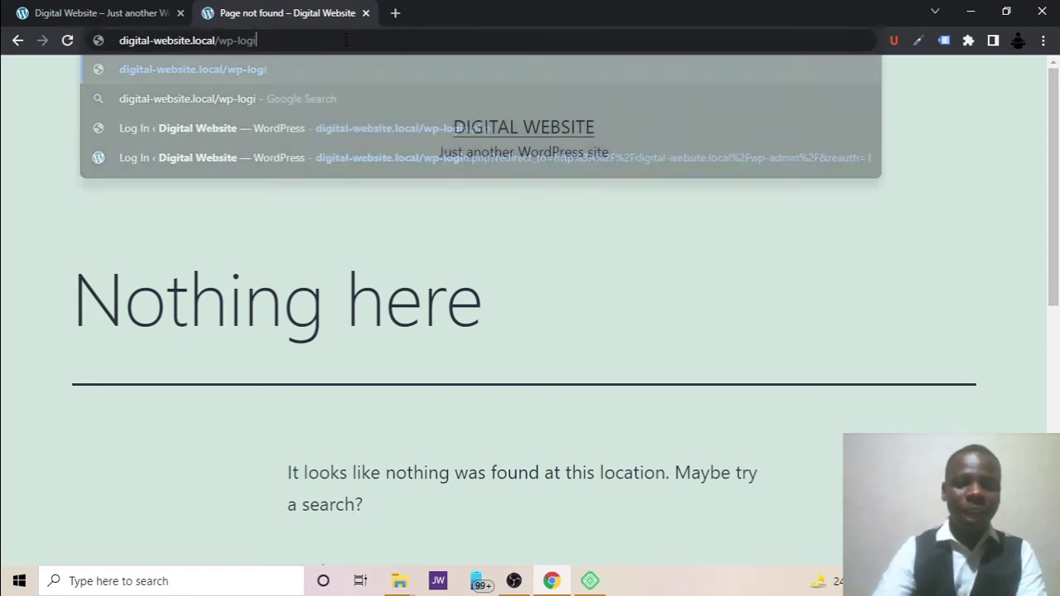
pyautogui.press('BackSpace')
pyautogui.press('BackSpace')
pyautogui.press('BackSpace')
pyautogui.press('BackSpace')
pyautogui.write('ad')
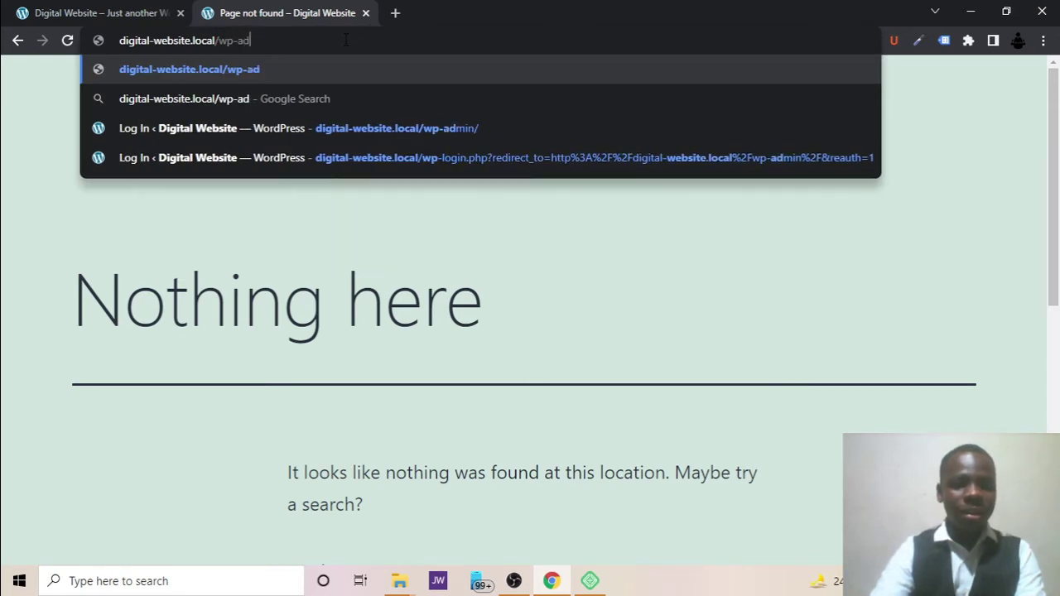
pyautogui.write('min')
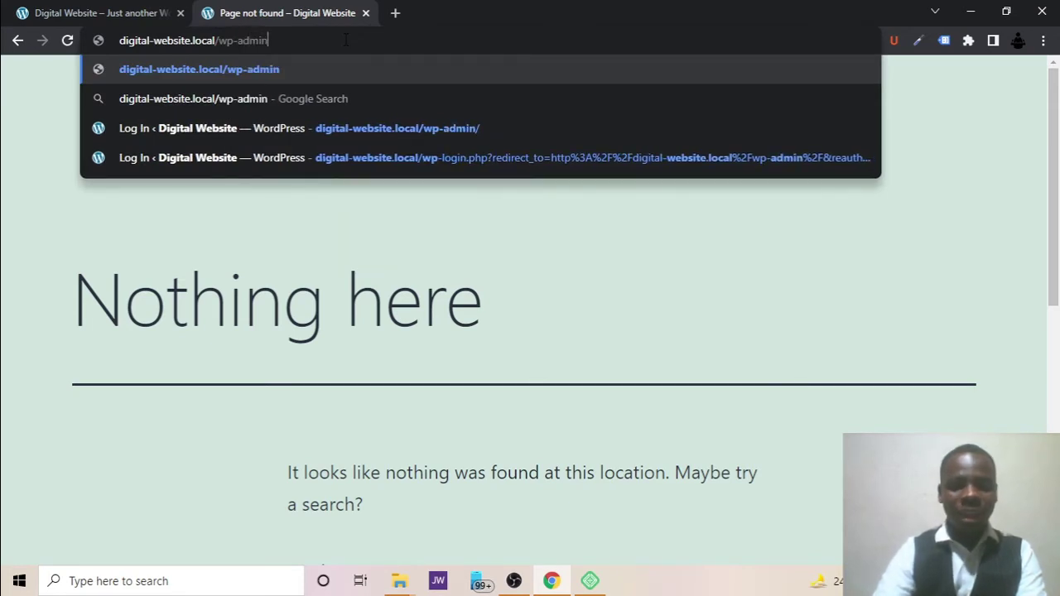
pyautogui.press('Return')
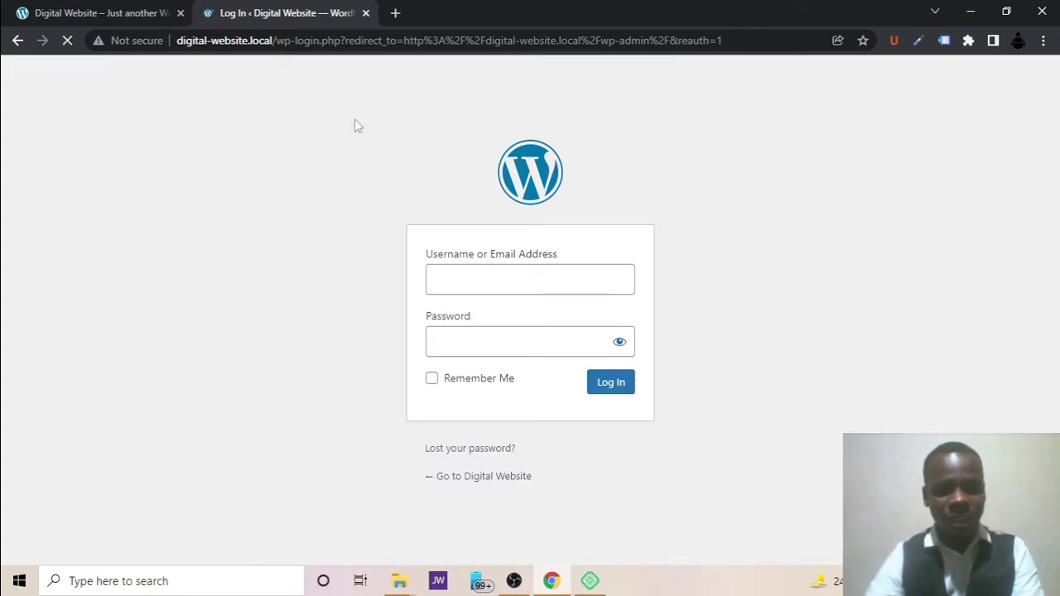
# Log in to WordPress with the username digital and the account password, with Remember Me enabled
pyautogui.click(474, 278)
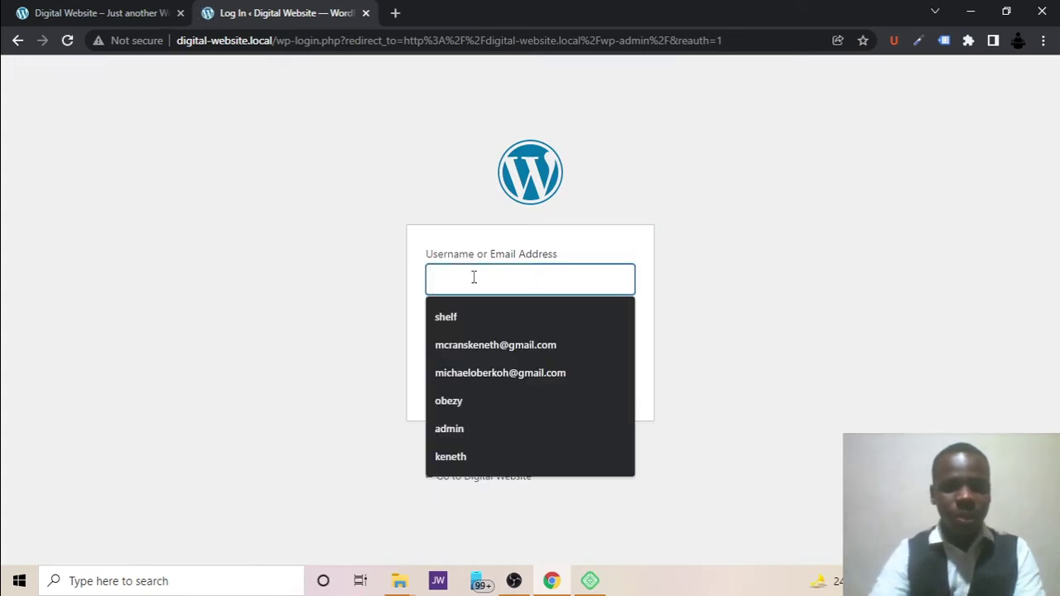
pyautogui.write('digital')
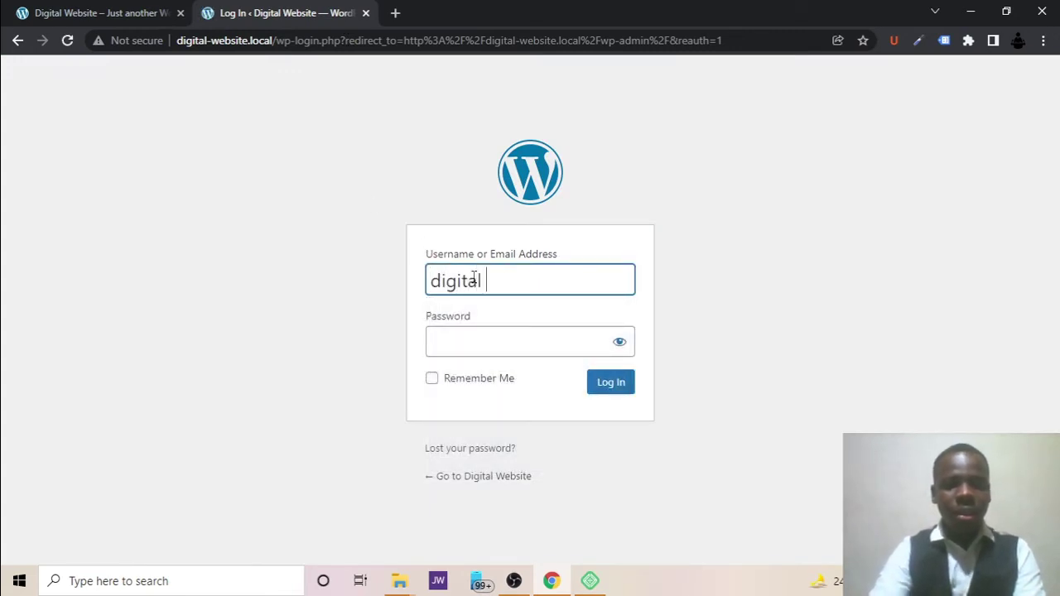
pyautogui.press('Tab')
pyautogui.write('•••••••')
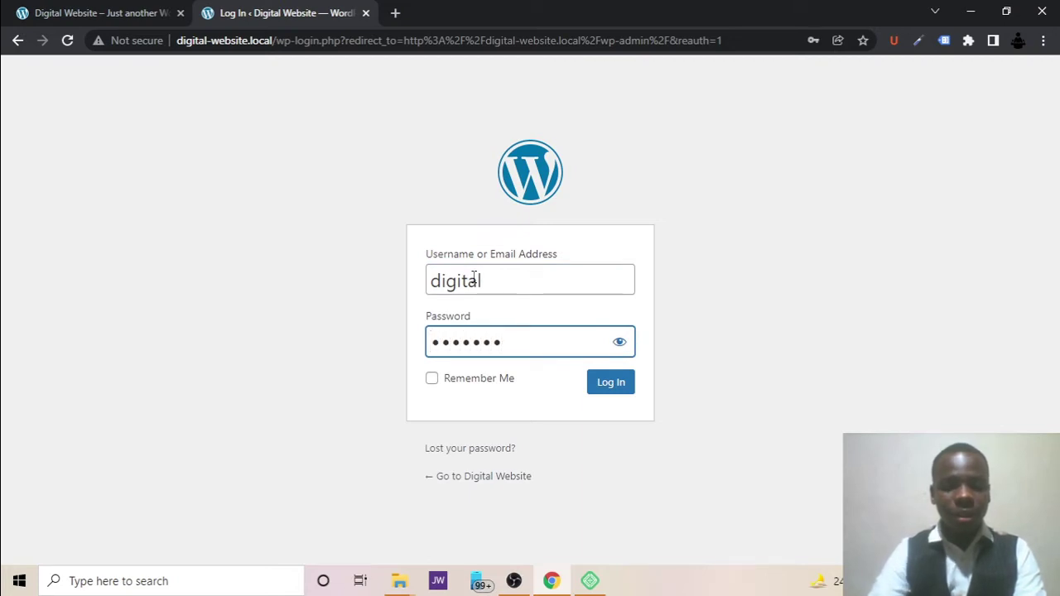
pyautogui.click(432, 380)
pyautogui.click(613, 383)
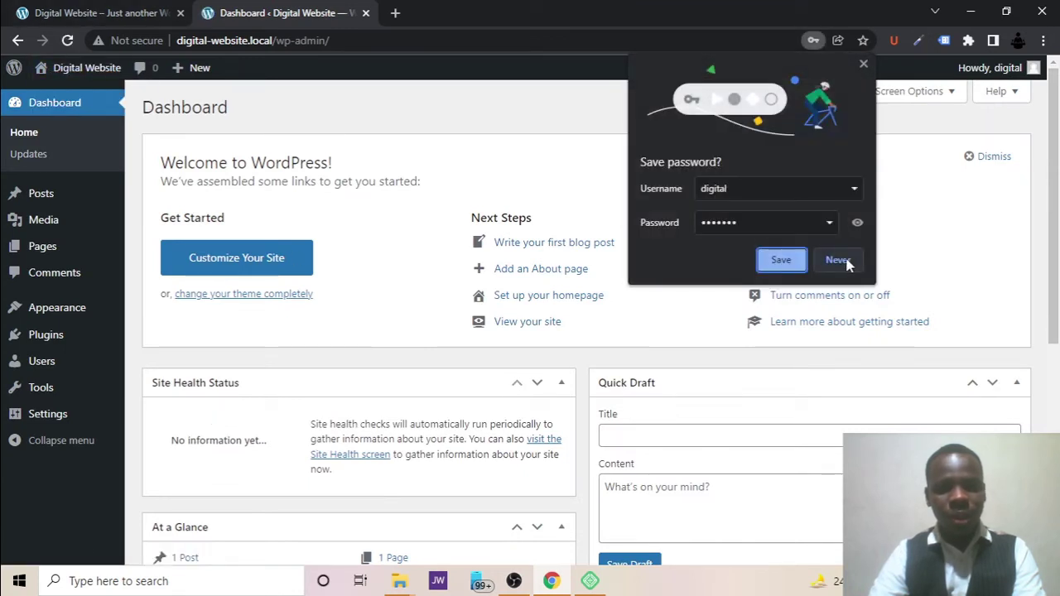
# Decline saving the login password in the browser and compare the site's front page with its admin dashboard
pyautogui.click(837, 260)
pyautogui.click(68, 7)
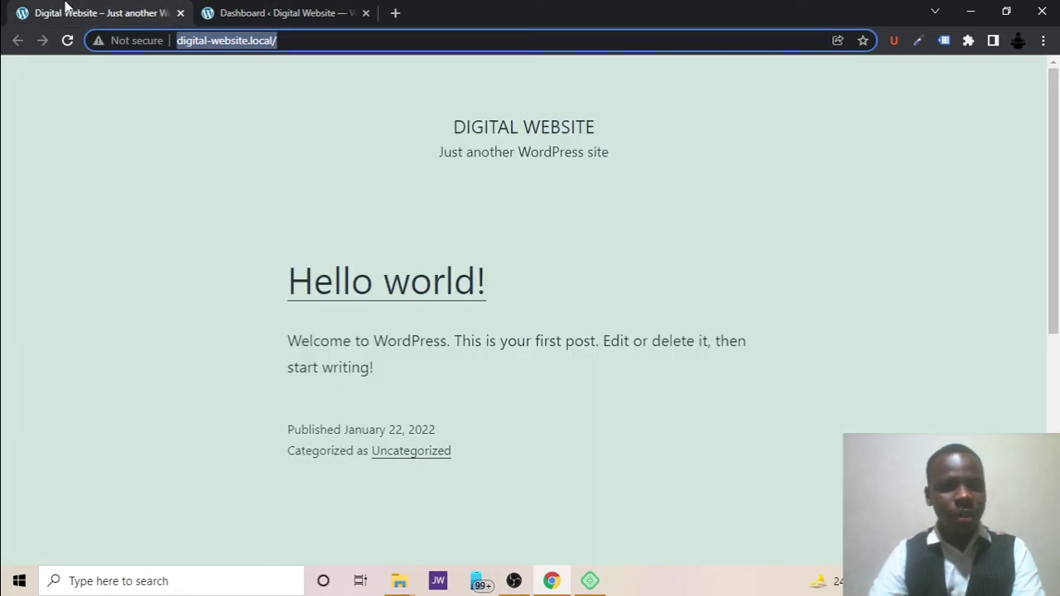
pyautogui.click(277, 13)
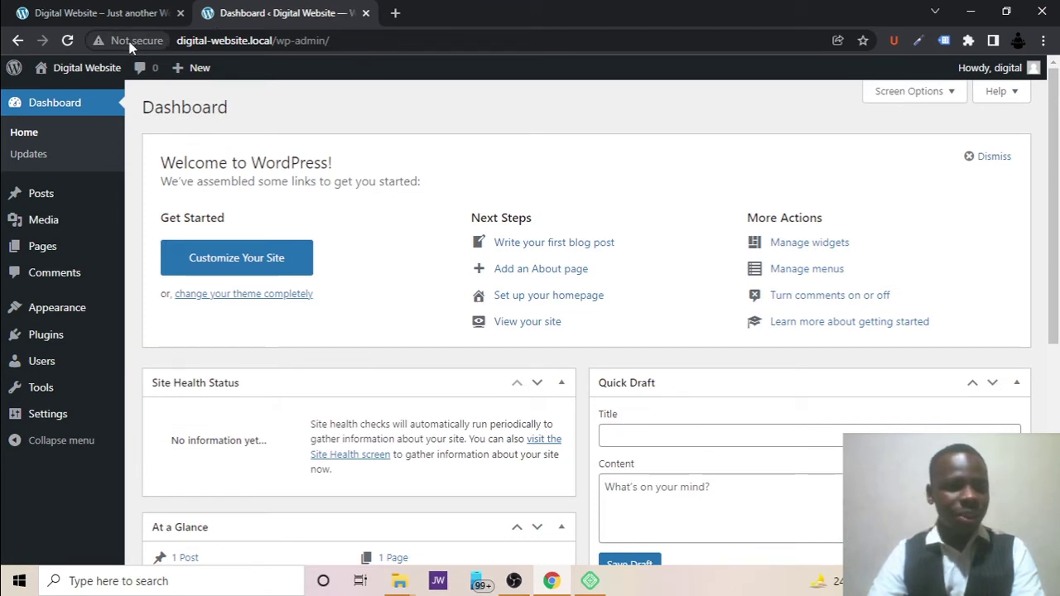
pyautogui.click(95, 12)
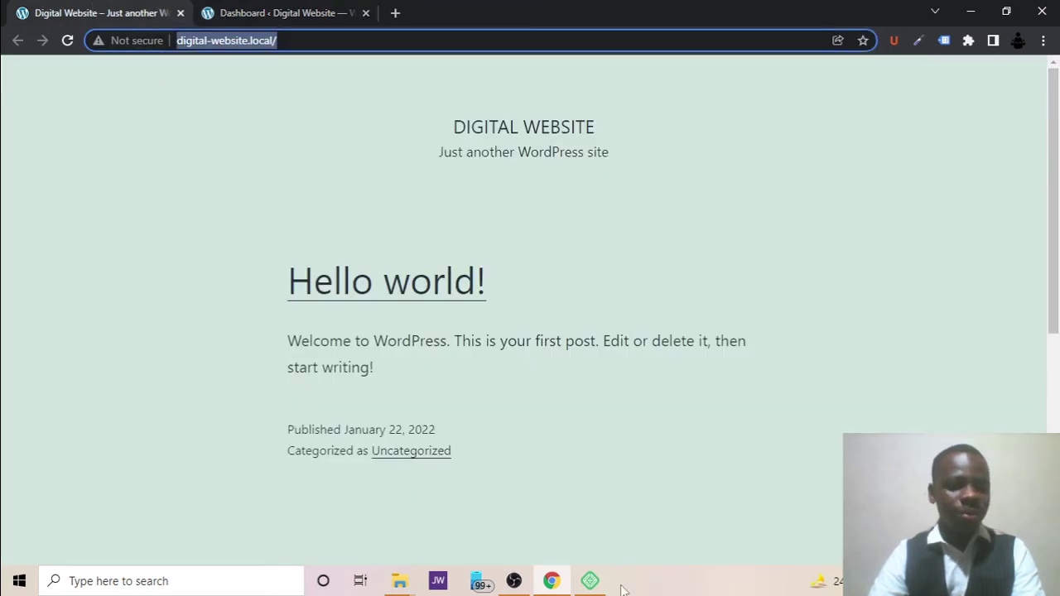
# Switch to Local and trust the SSL certificate of the Digital Website site
pyautogui.click(591, 580)
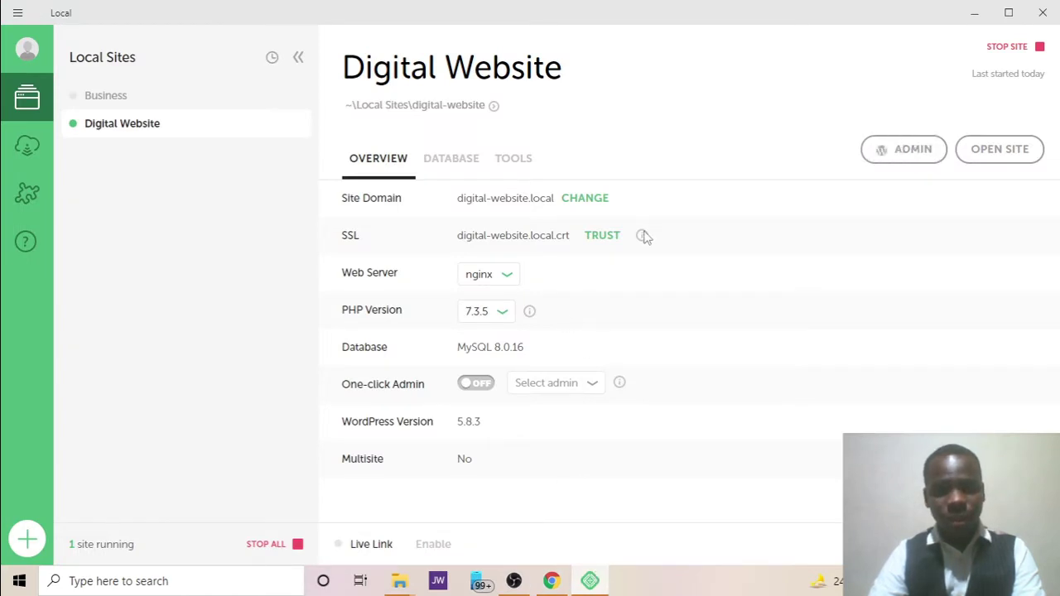
pyautogui.moveTo(645, 237)
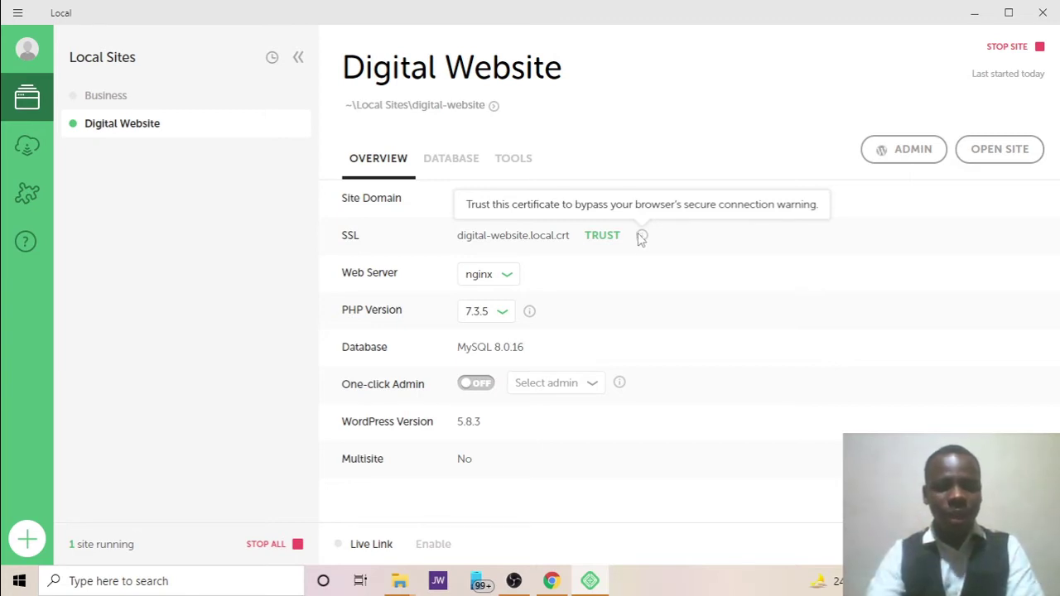
pyautogui.click(602, 237)
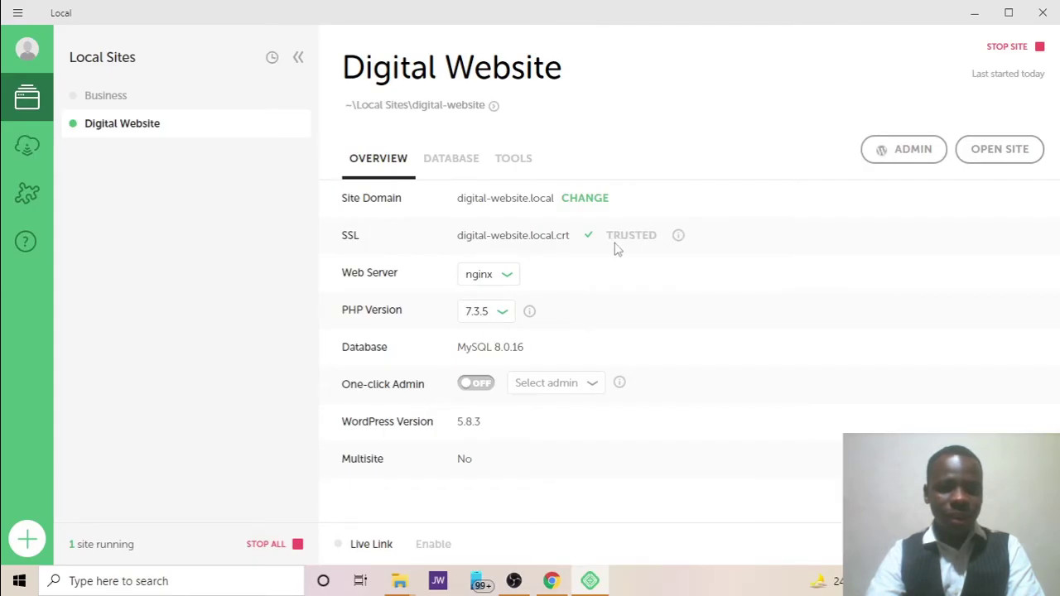
# Return to Chrome, reload the site's front page and check its connection security information
pyautogui.click(554, 582)
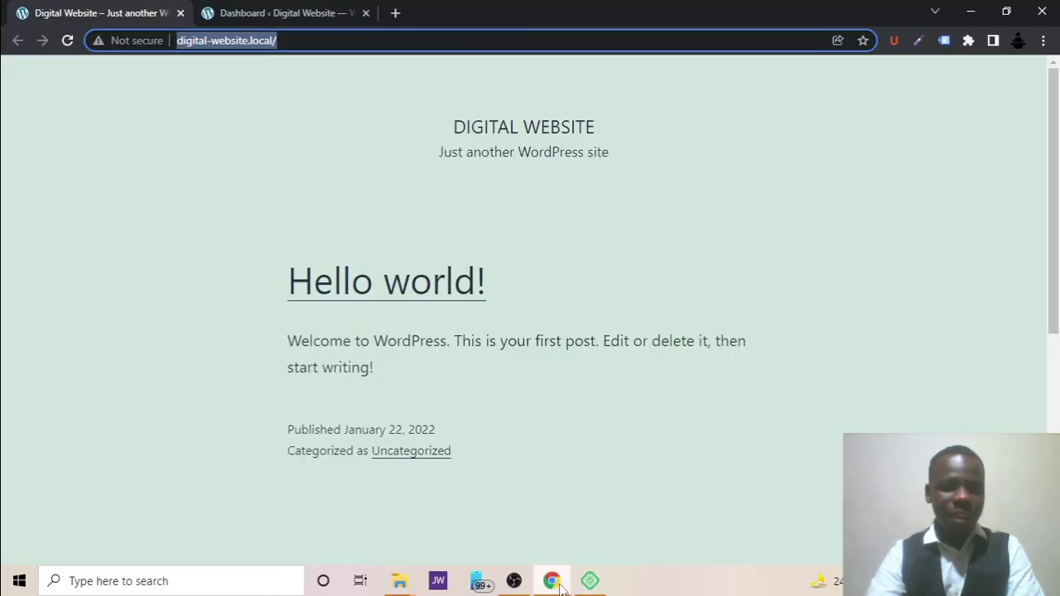
pyautogui.click(64, 41)
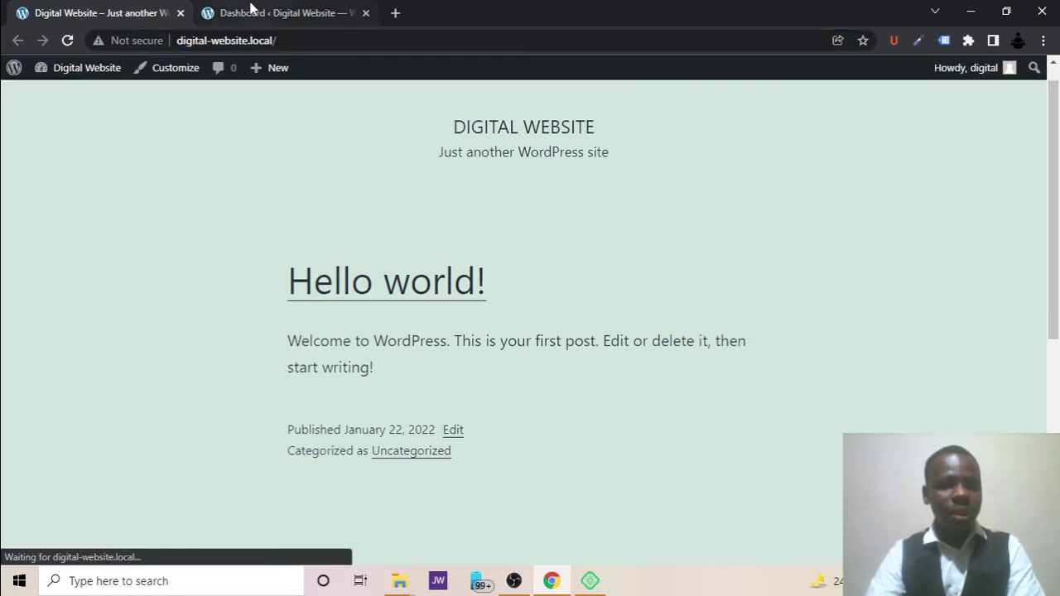
pyautogui.click(115, 41)
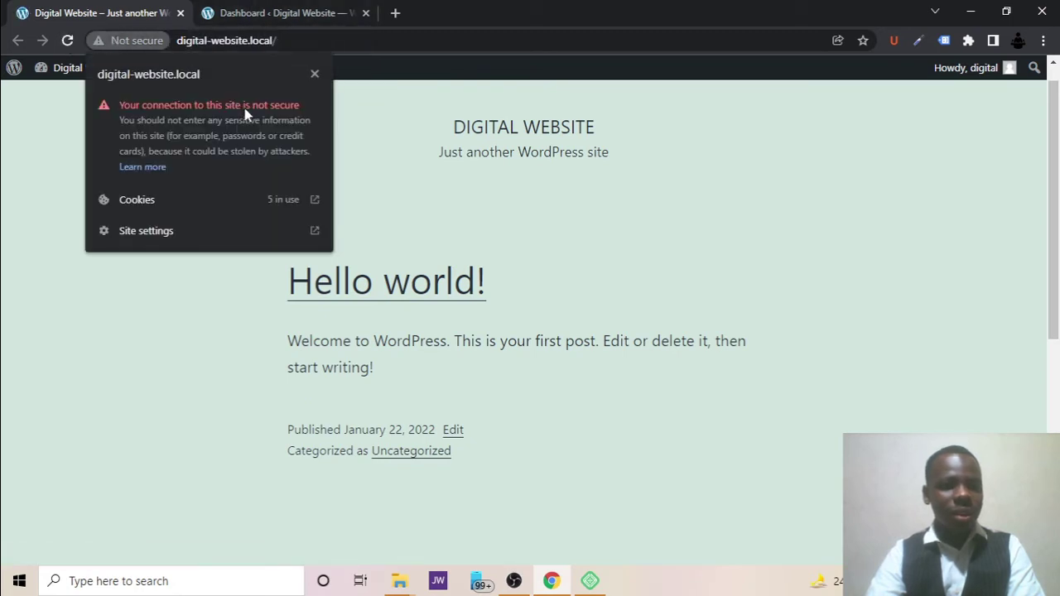
pyautogui.click(218, 42)
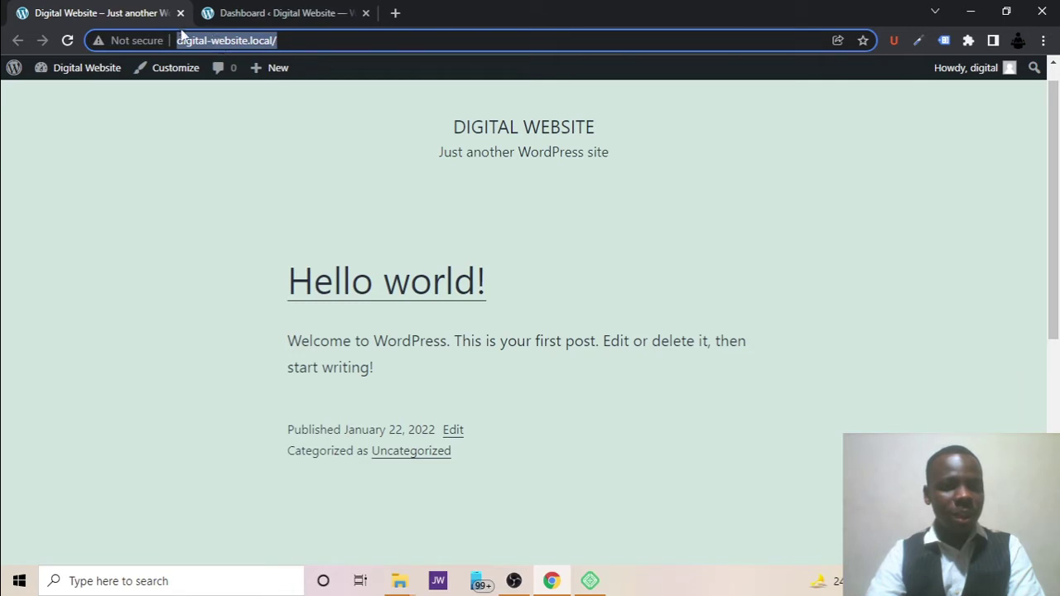
pyautogui.click(177, 43)
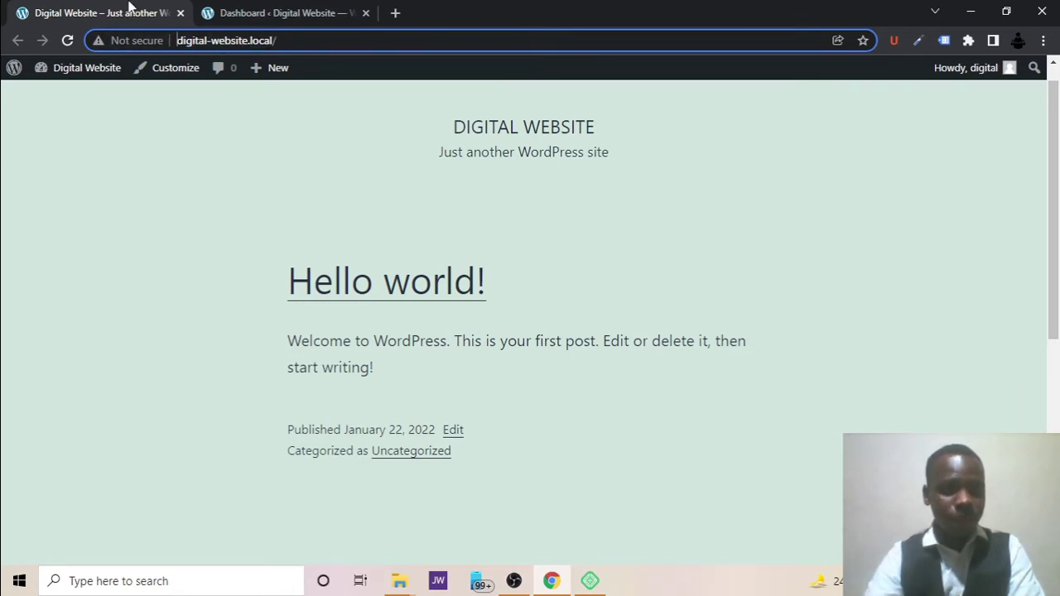
# Reload the admin dashboard, check its connection security information, and review the certificate's trust status in Local
pyautogui.click(289, 10)
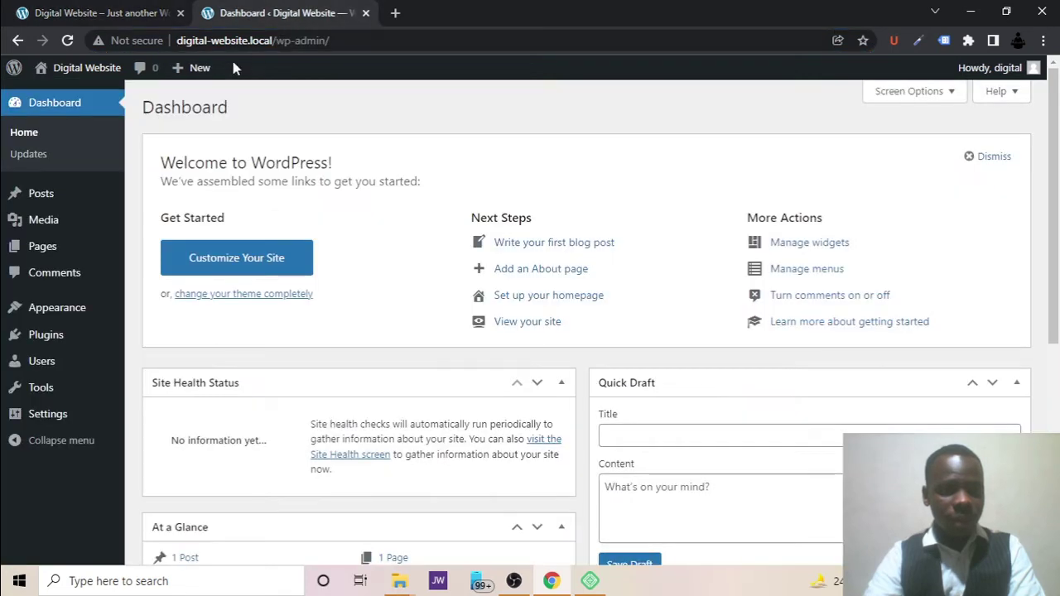
pyautogui.click(68, 41)
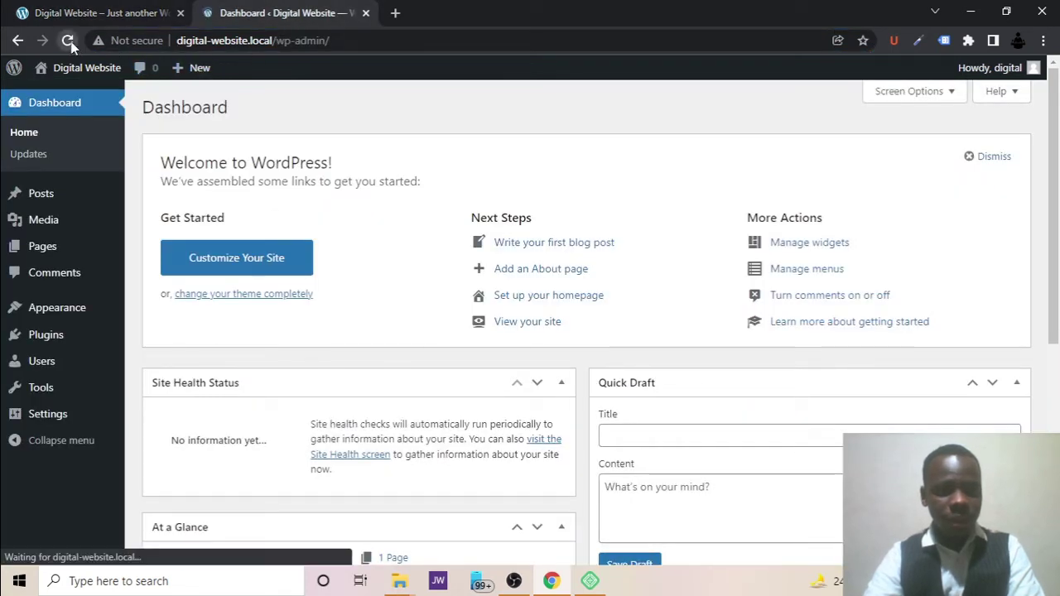
pyautogui.click(185, 48)
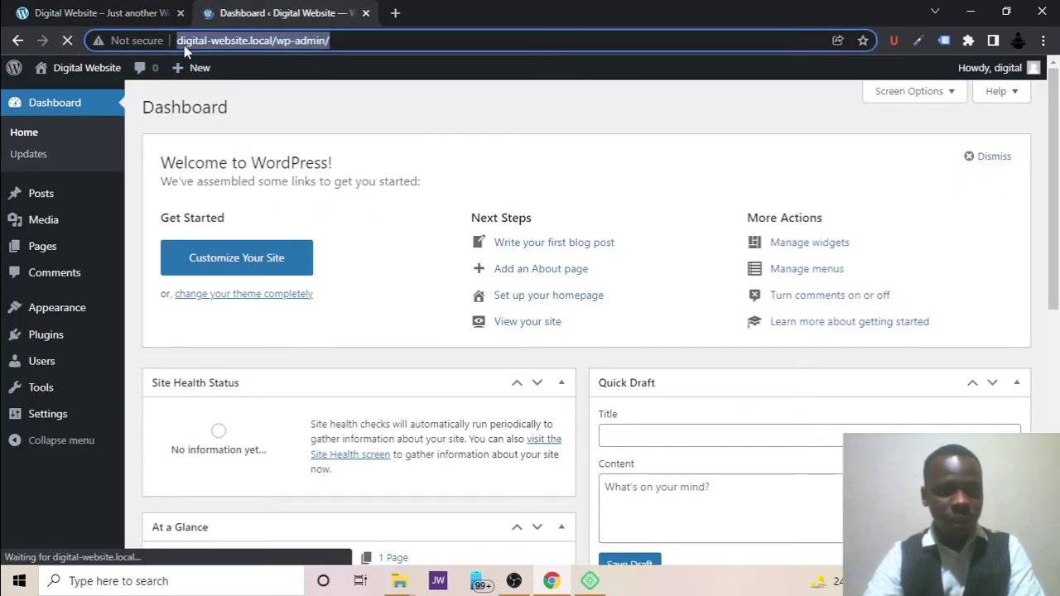
pyautogui.click(185, 48)
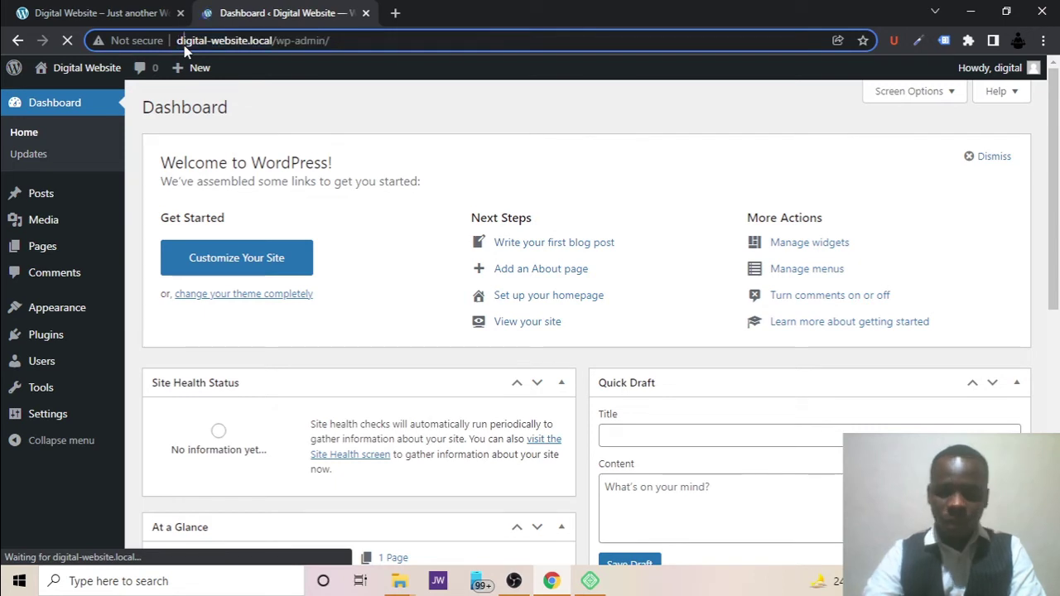
pyautogui.click(135, 38)
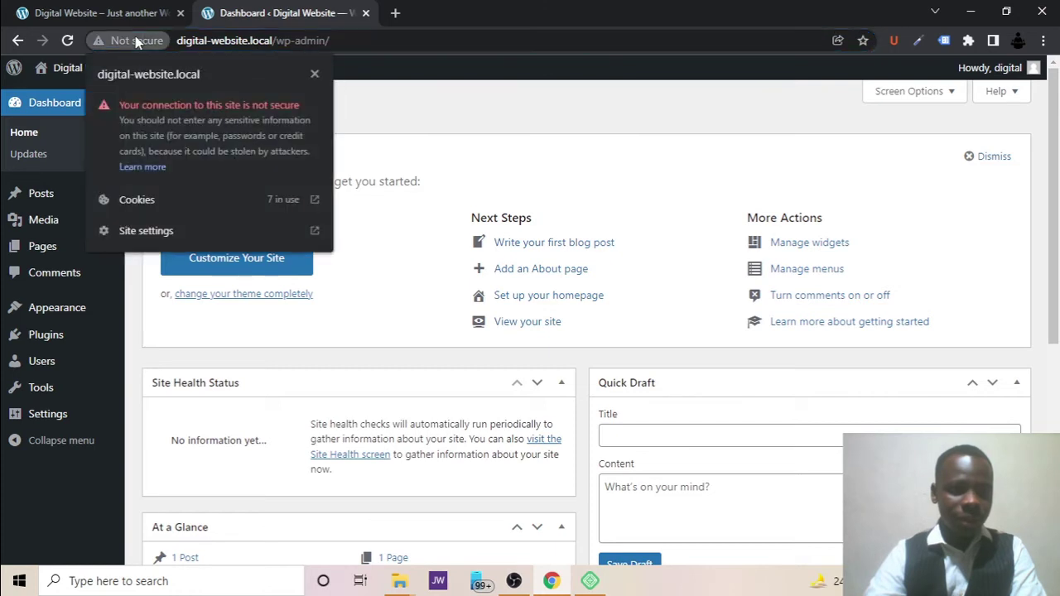
pyautogui.click(315, 73)
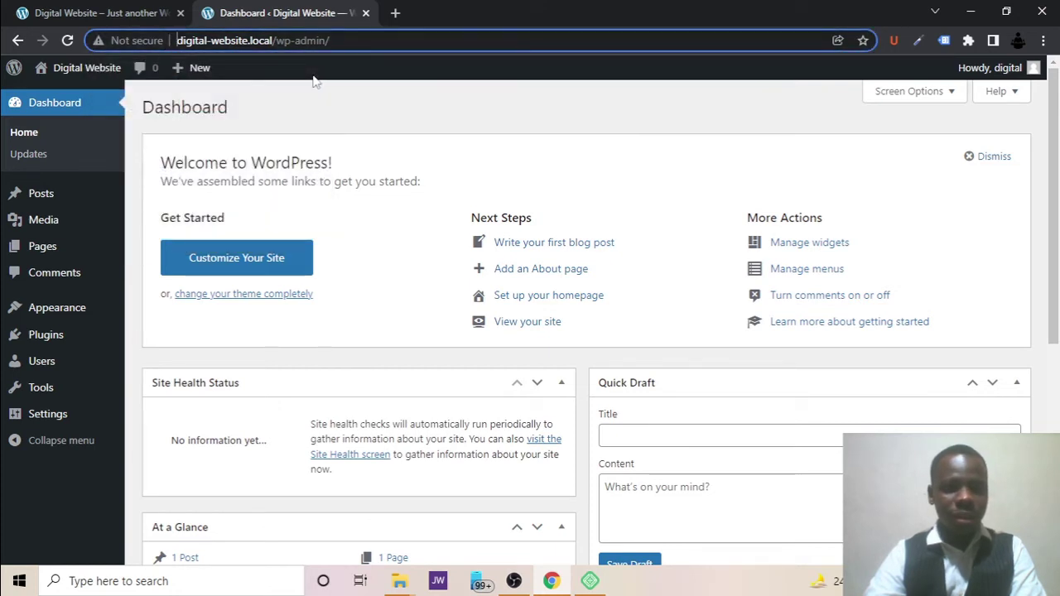
pyautogui.click(590, 579)
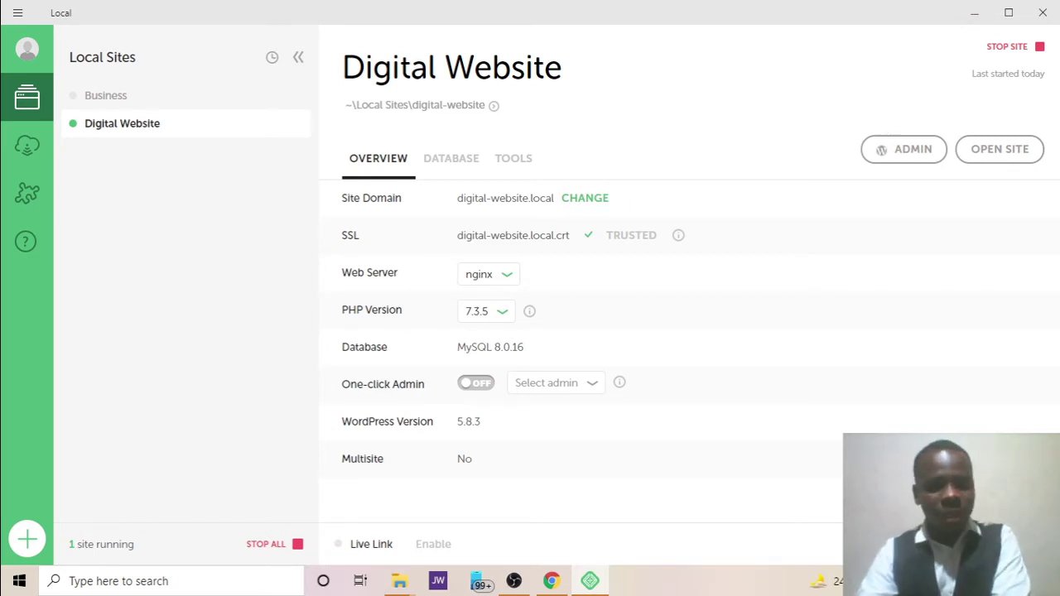
# Return to Chrome, open WordPress's page for adding new themes and look through the popular themes
pyautogui.click(552, 582)
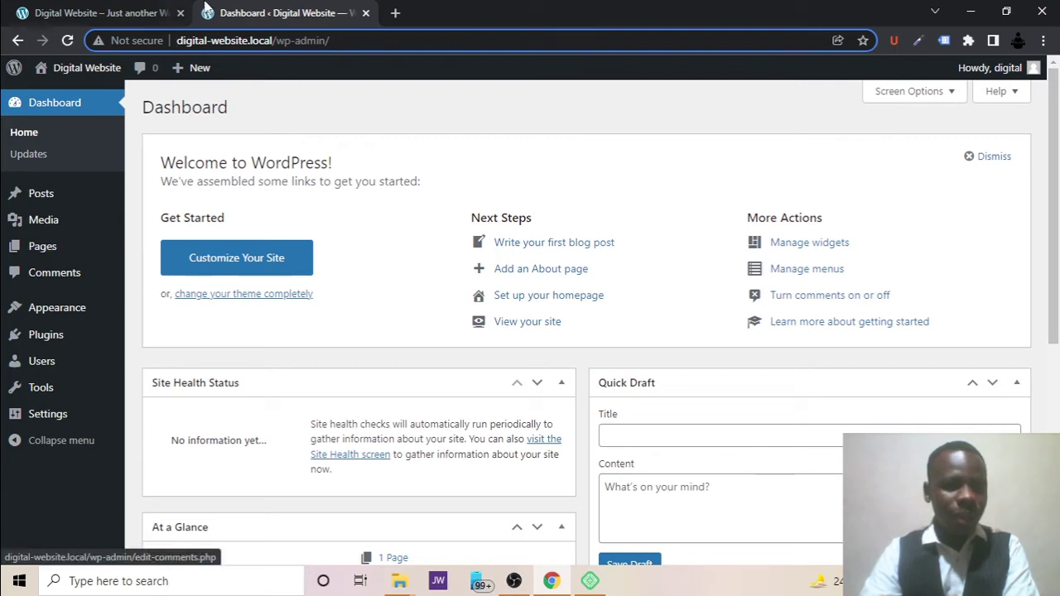
pyautogui.moveTo(66, 323)
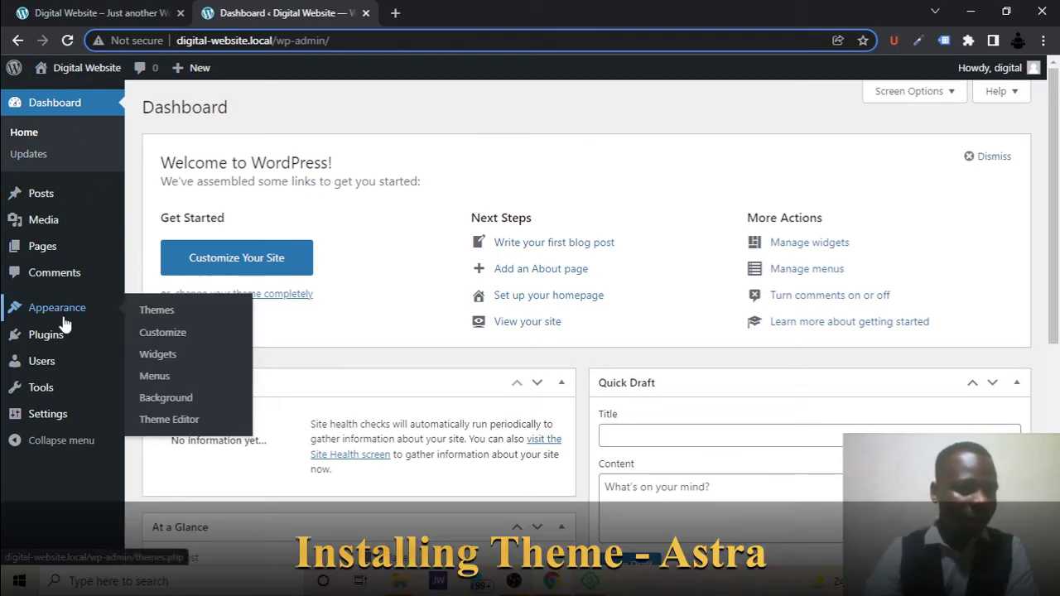
pyautogui.click(184, 311)
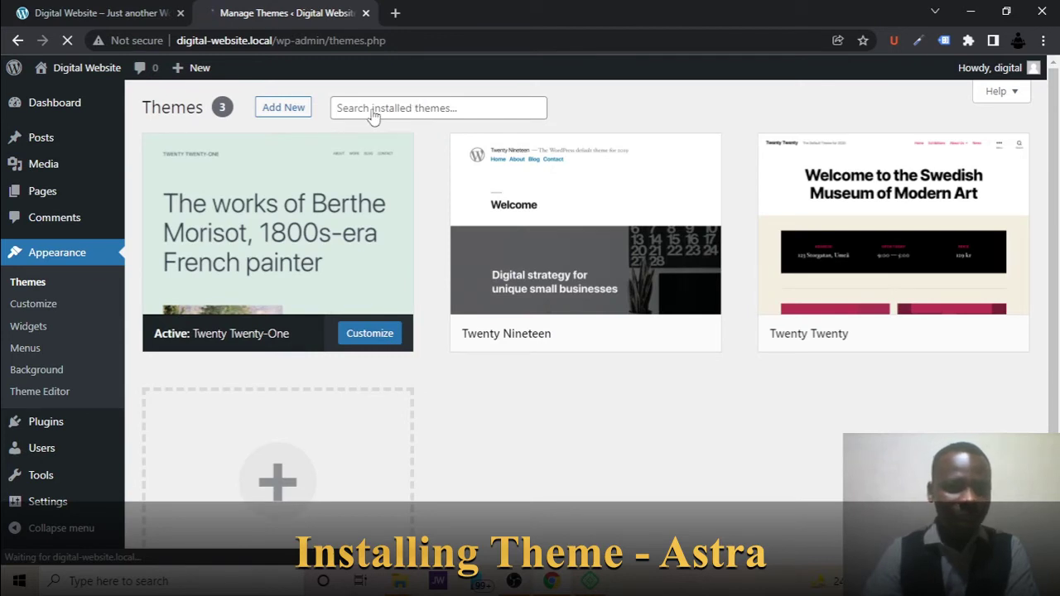
pyautogui.click(282, 108)
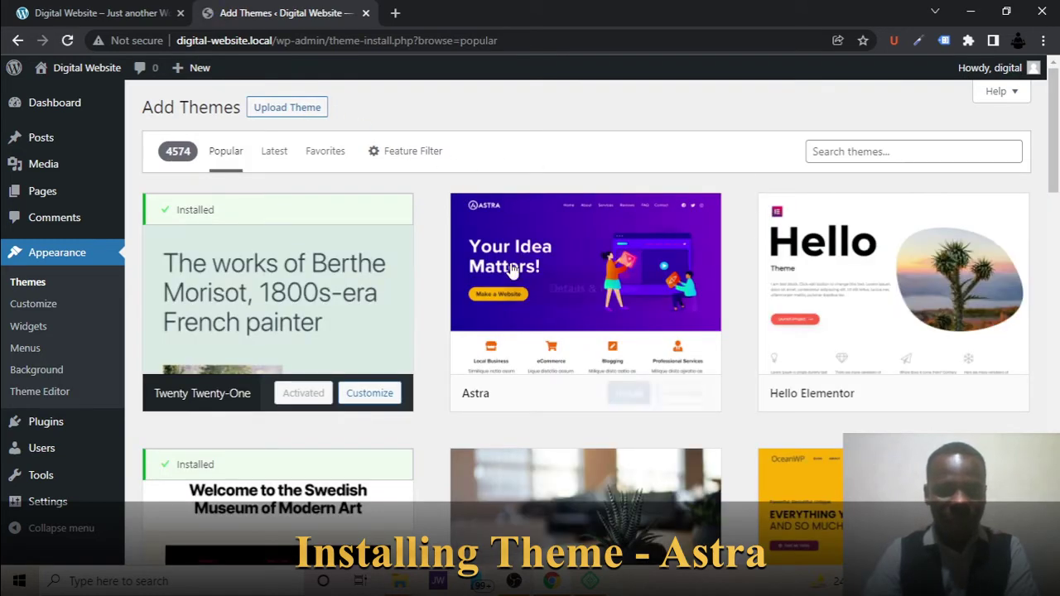
pyautogui.scroll(-4, 638, 463)
pyautogui.scroll(-4, 640, 522)
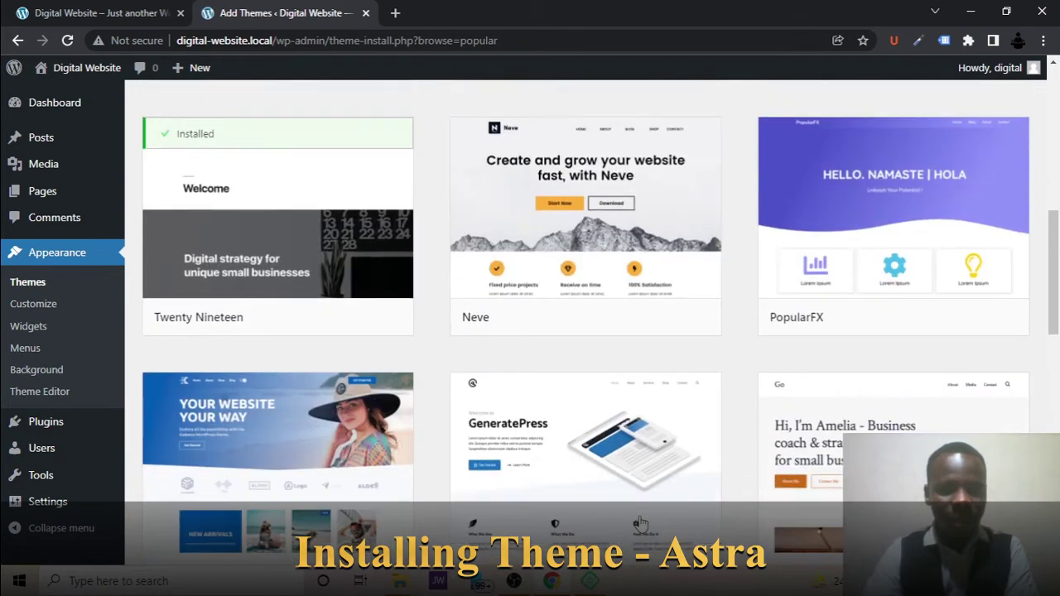
pyautogui.scroll(8, 828, 331)
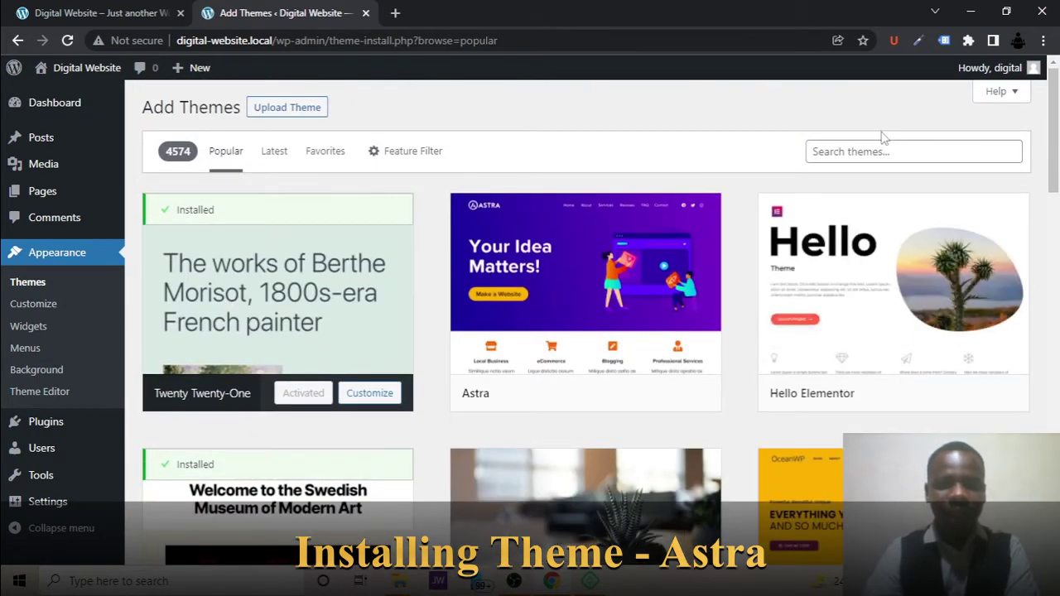
# Search the theme directory for astra, and install and activate the Astra theme
pyautogui.click(881, 151)
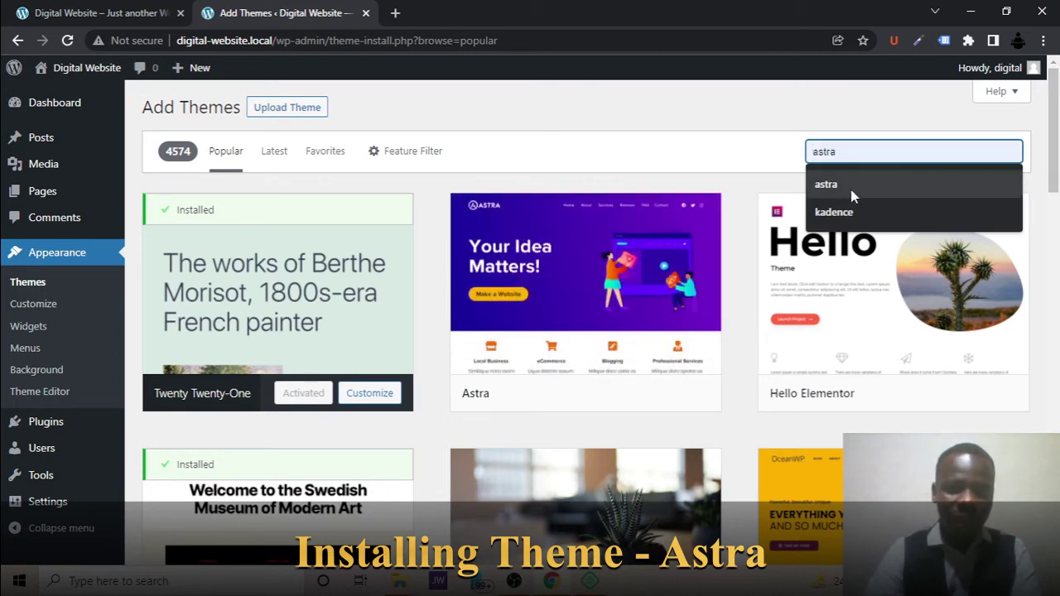
pyautogui.click(865, 184)
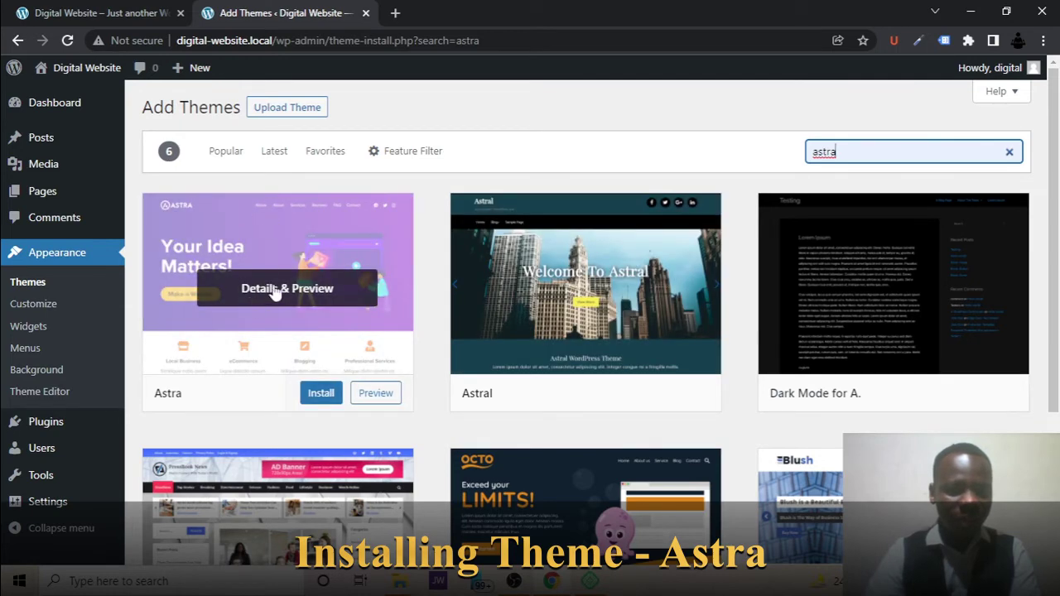
pyautogui.click(321, 395)
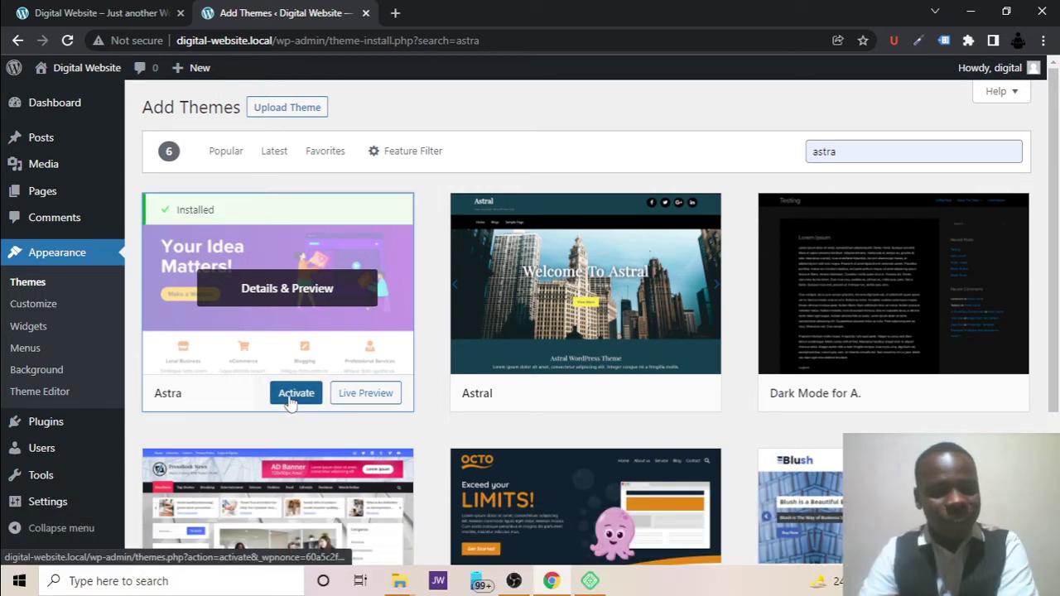
pyautogui.click(294, 396)
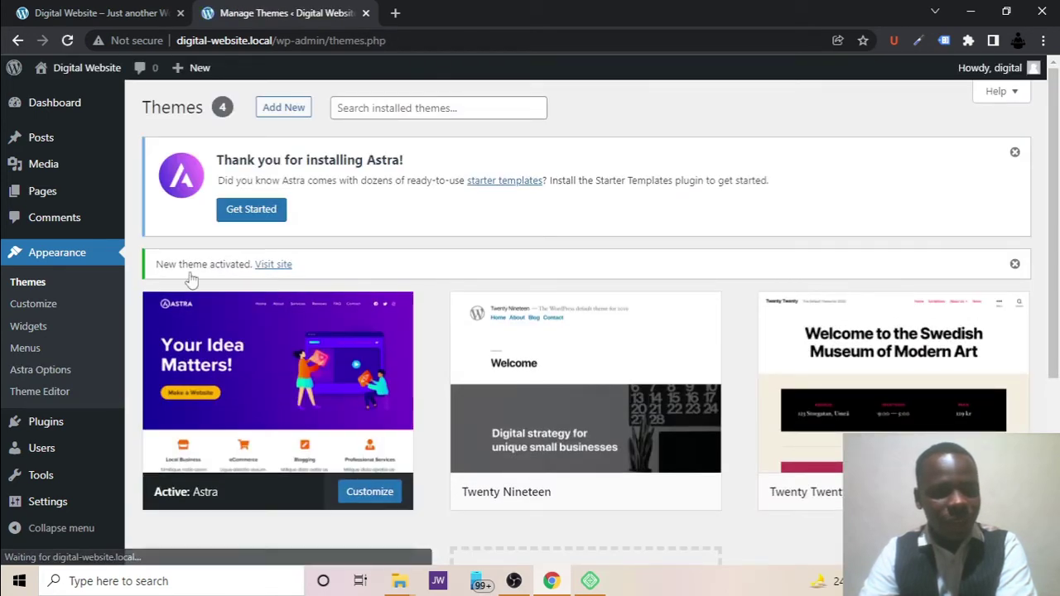
# Reload the site's front page to examine its look with Astra, and return to the Themes page
pyautogui.click(30, 10)
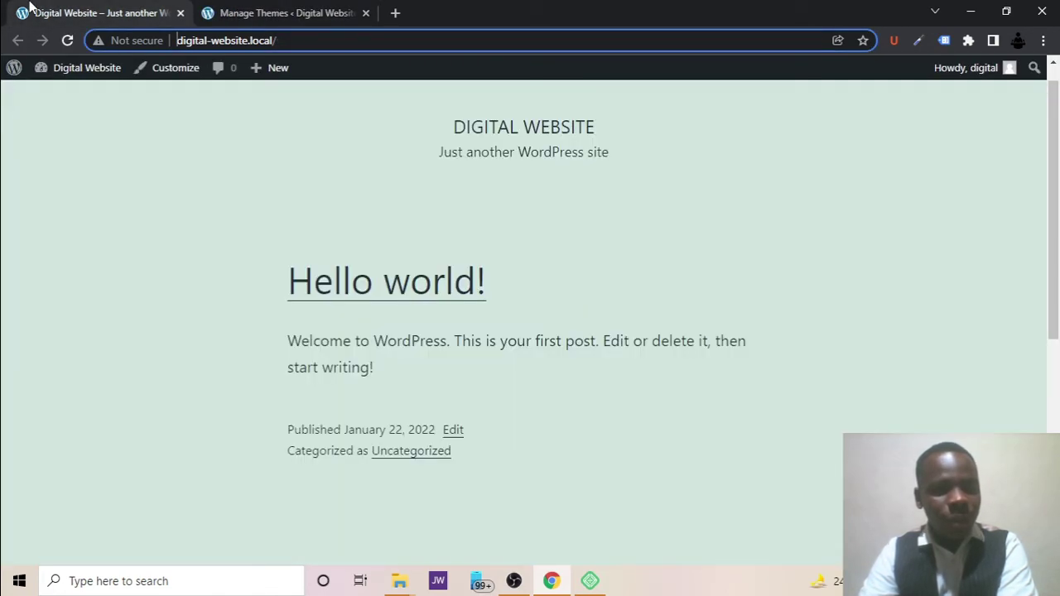
pyautogui.click(68, 40)
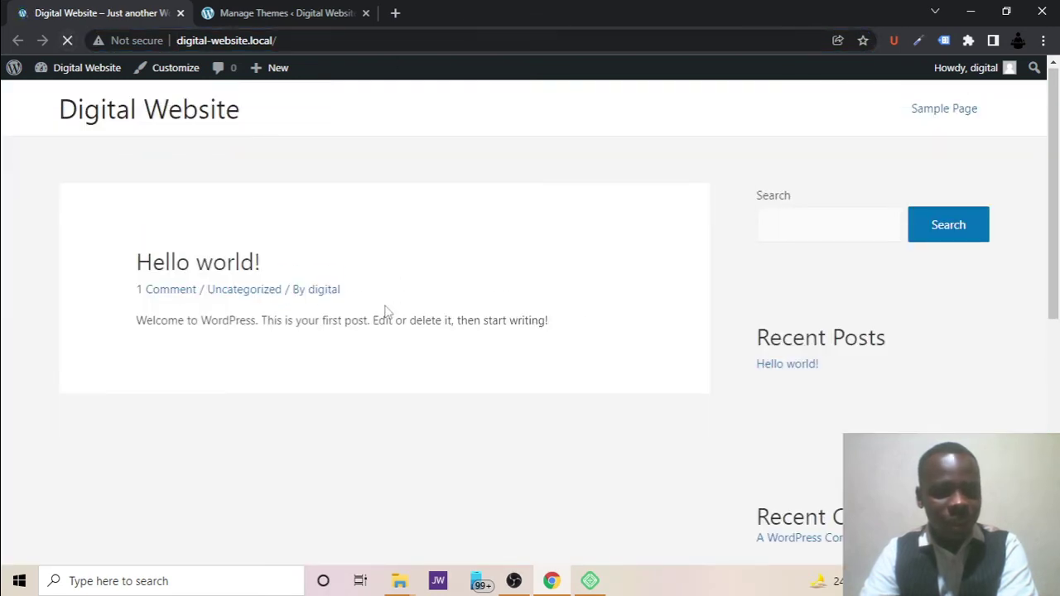
pyautogui.scroll(-5, 385, 312)
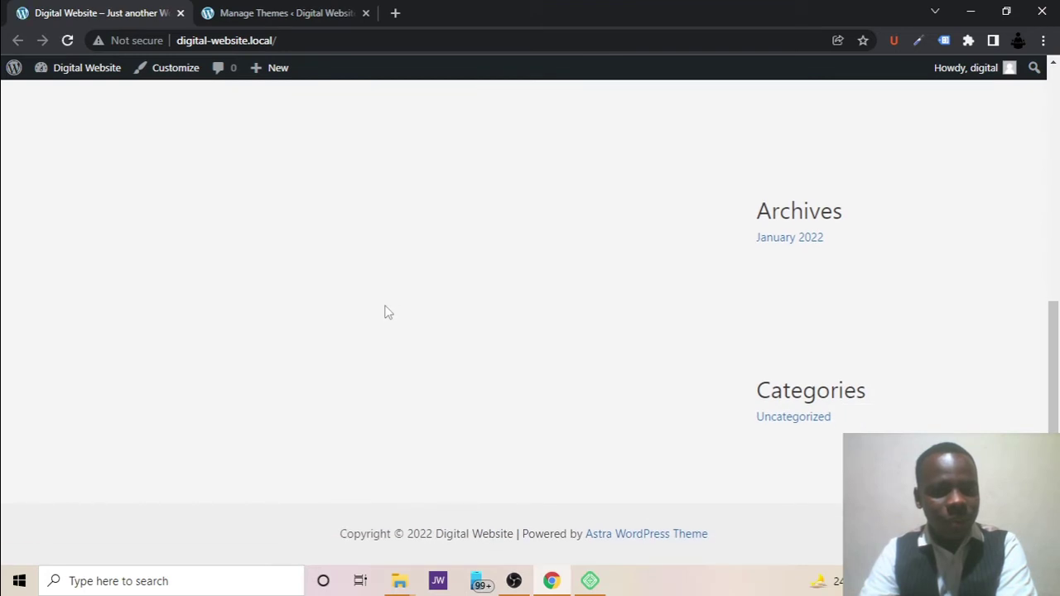
pyautogui.scroll(5, 385, 312)
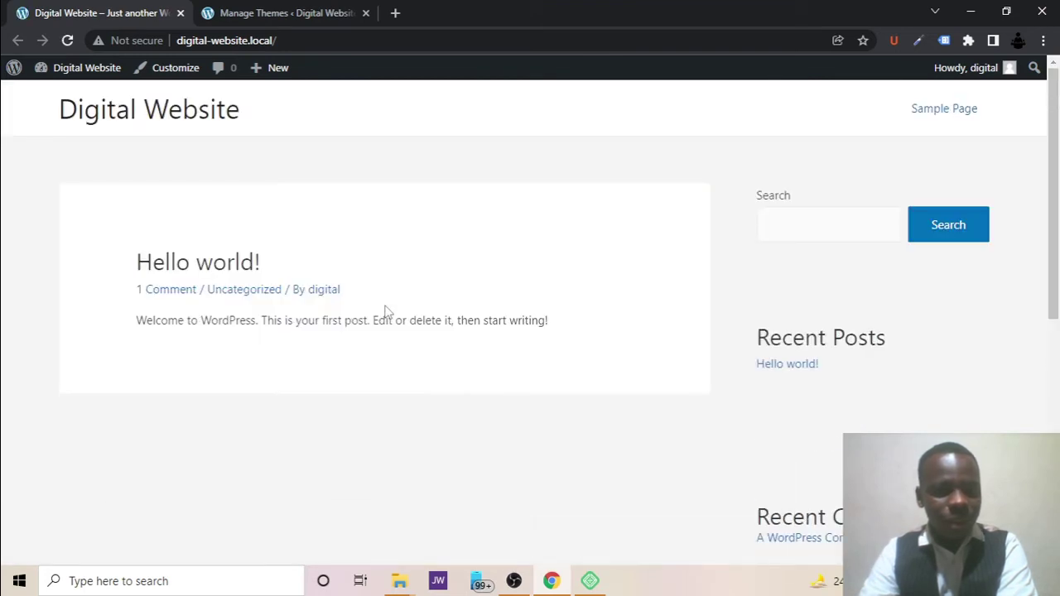
pyautogui.click(273, 10)
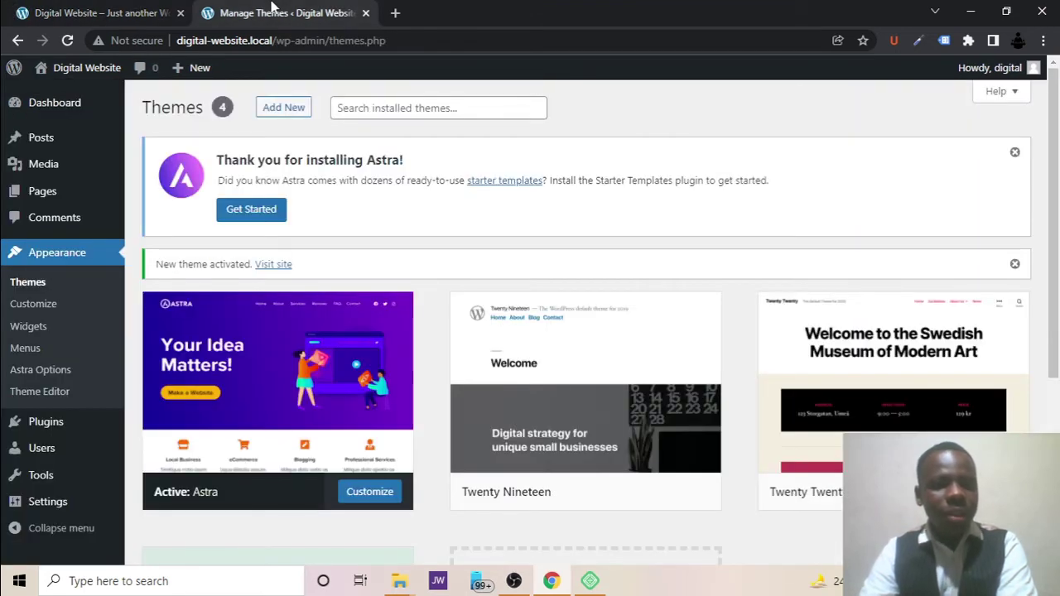
pyautogui.click(108, 10)
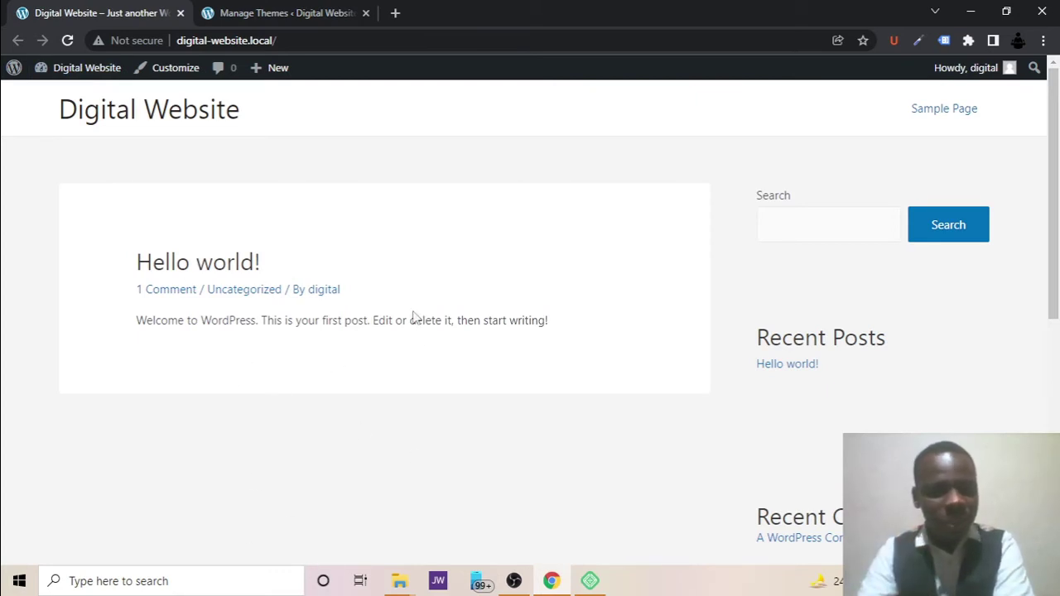
pyautogui.click(244, 10)
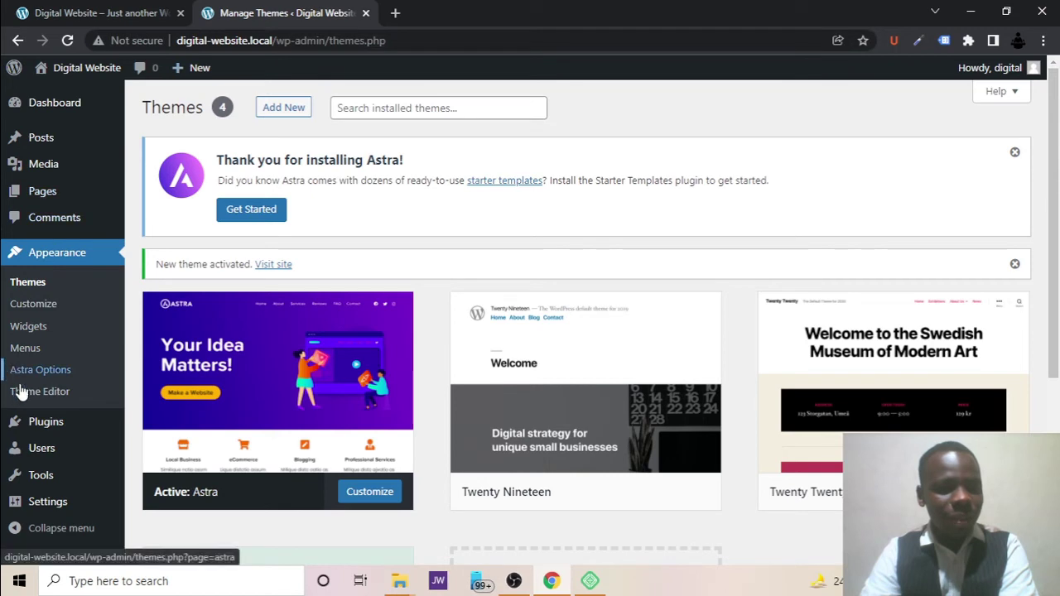
# Open WordPress's page for adding new plugins from the installed plugins list
pyautogui.moveTo(35, 430)
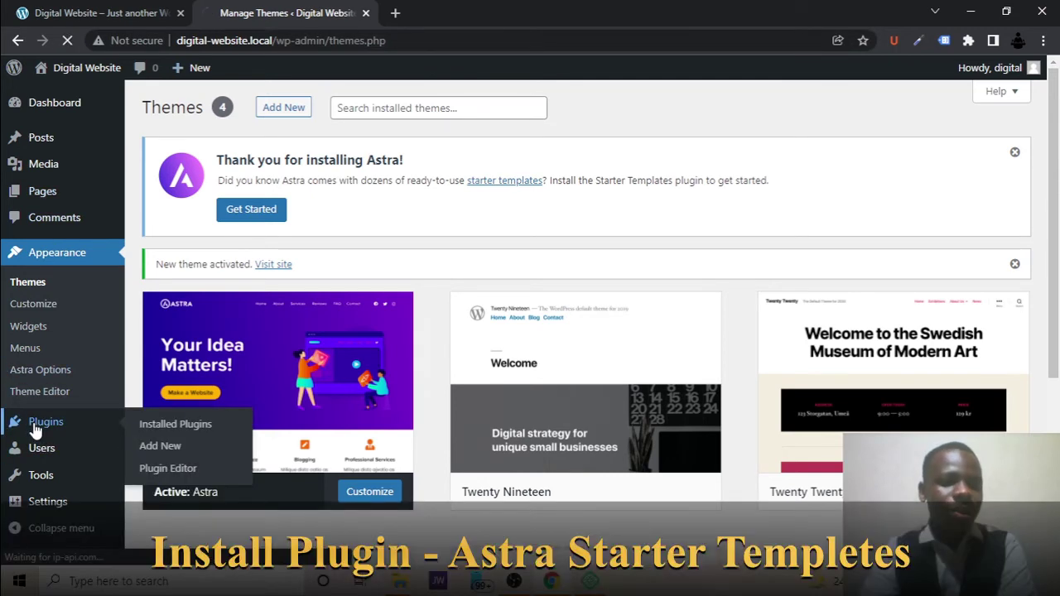
pyautogui.click(36, 430)
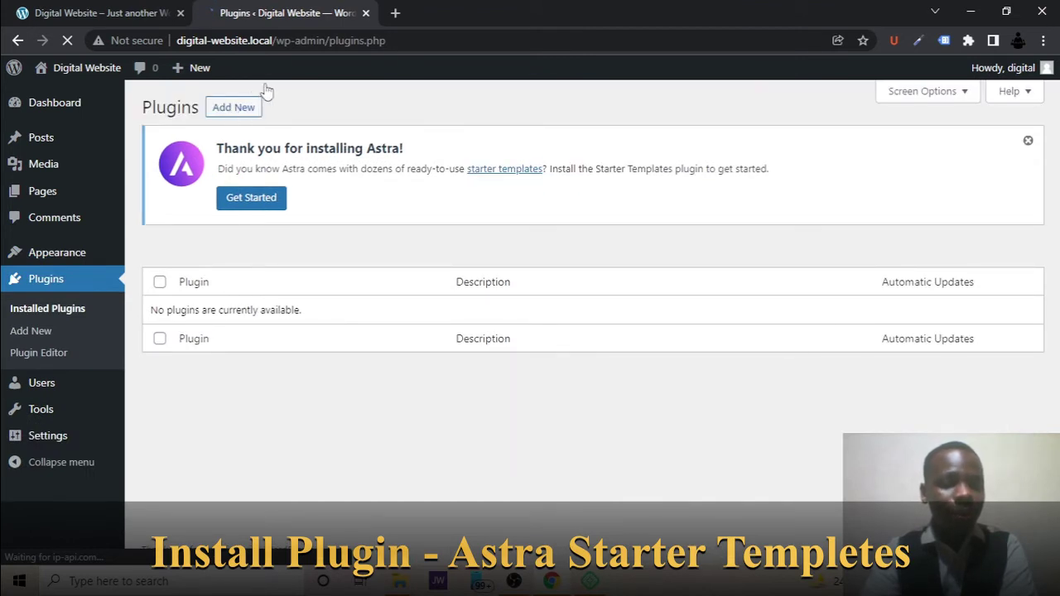
pyautogui.moveTo(74, 246)
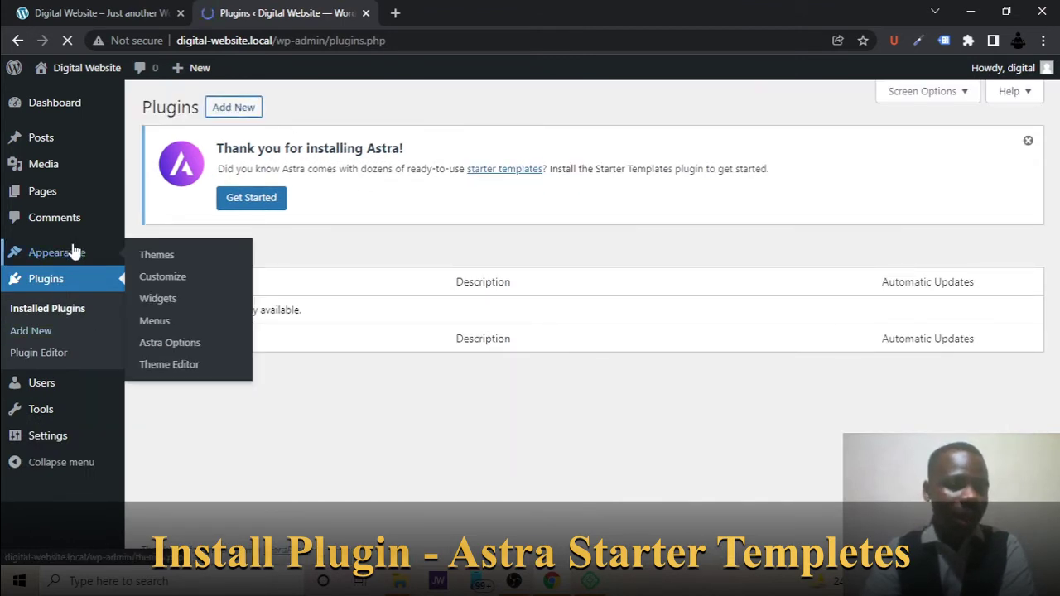
pyautogui.click(233, 106)
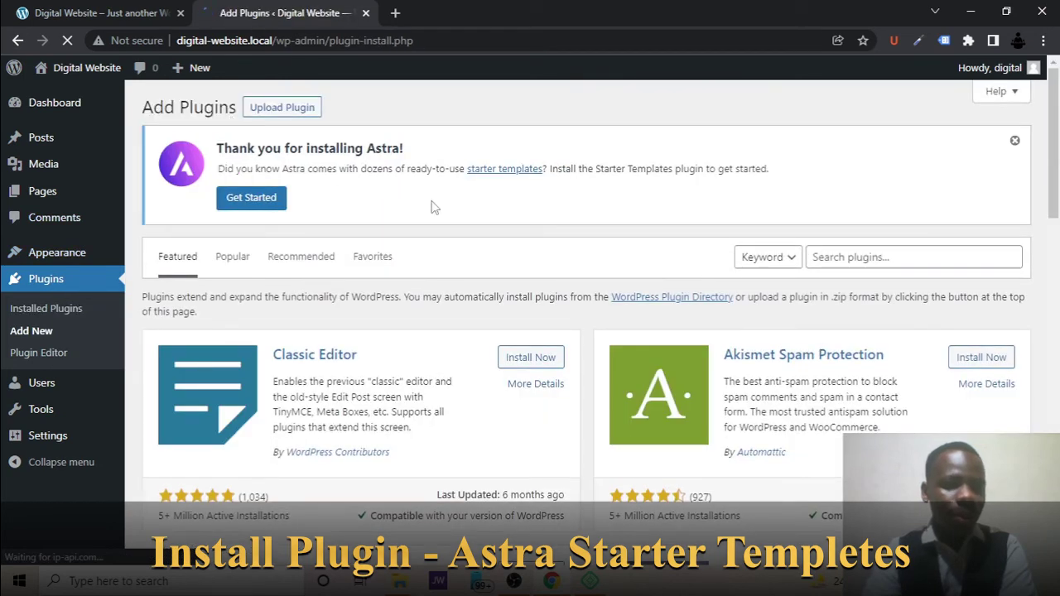
# Try to find the starter plugin by searching the plugin directory for sta and for starter templetes
pyautogui.click(860, 260)
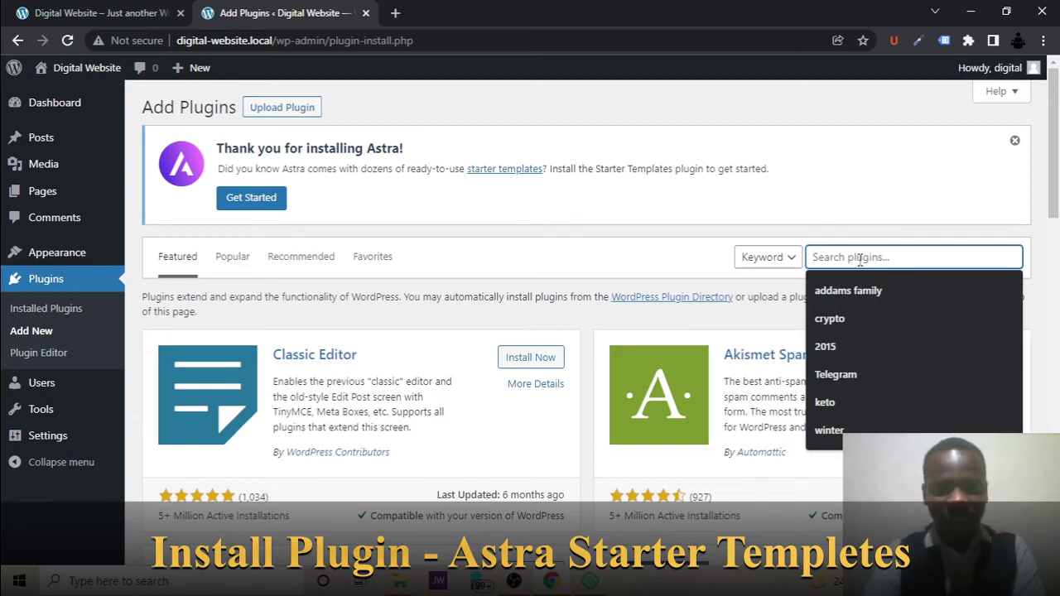
pyautogui.write('sta')
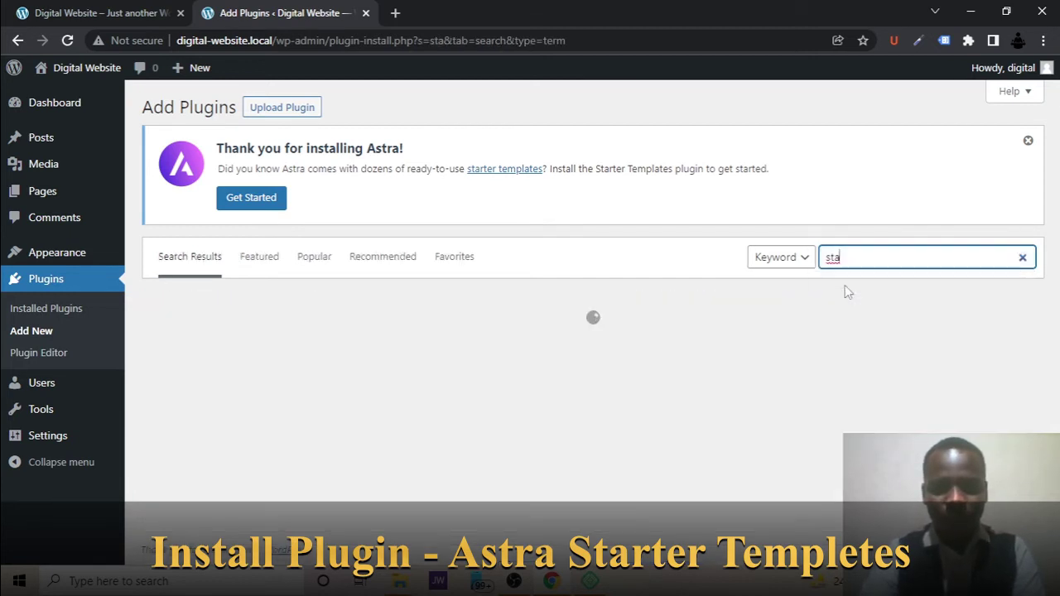
pyautogui.click(848, 291)
pyautogui.click(856, 260)
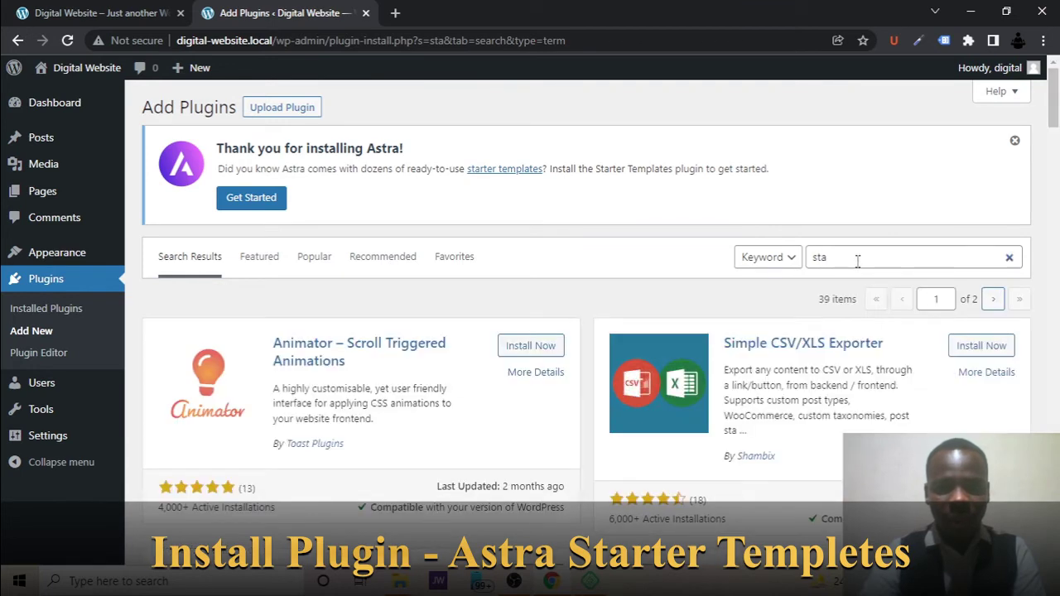
pyautogui.click(858, 260)
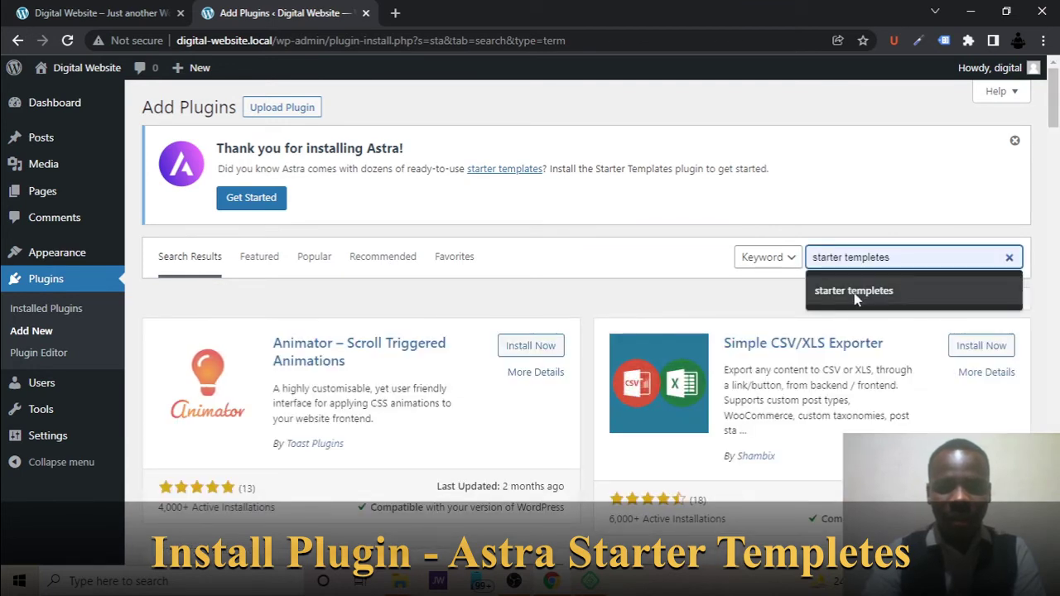
pyautogui.click(853, 290)
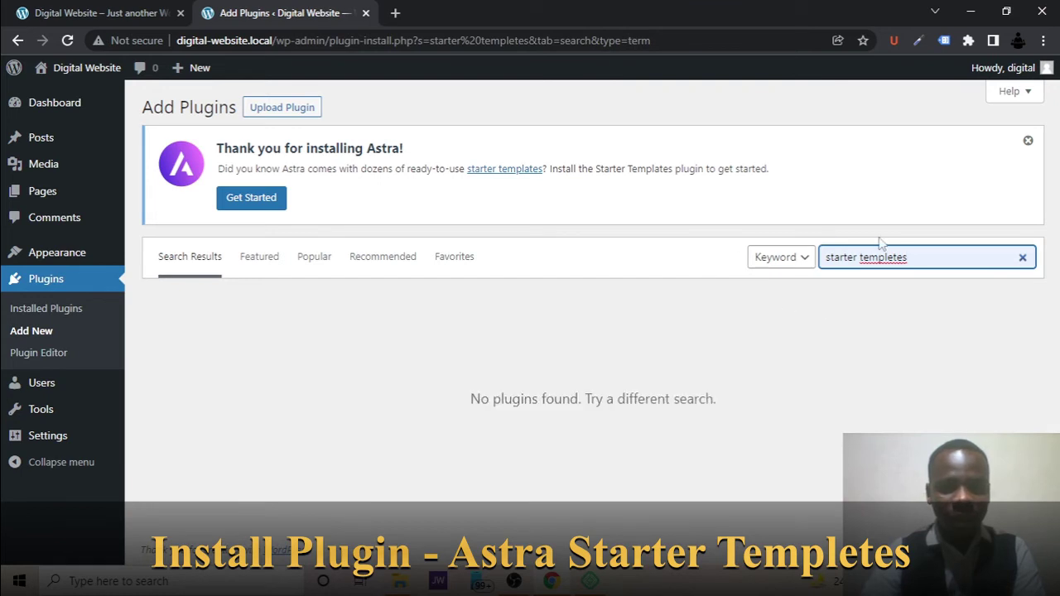
# Search the plugin directory for astra, and install and activate the Starter Templates plugin by Brainstorm Force
pyautogui.moveTo(910, 261); pyautogui.dragTo(743, 270)
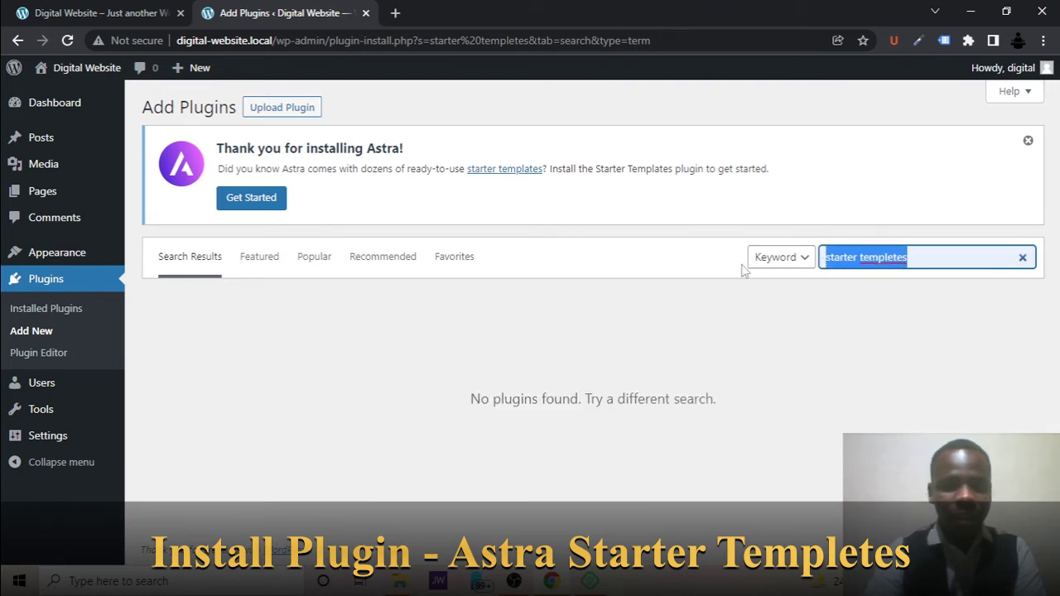
pyautogui.write('astra')
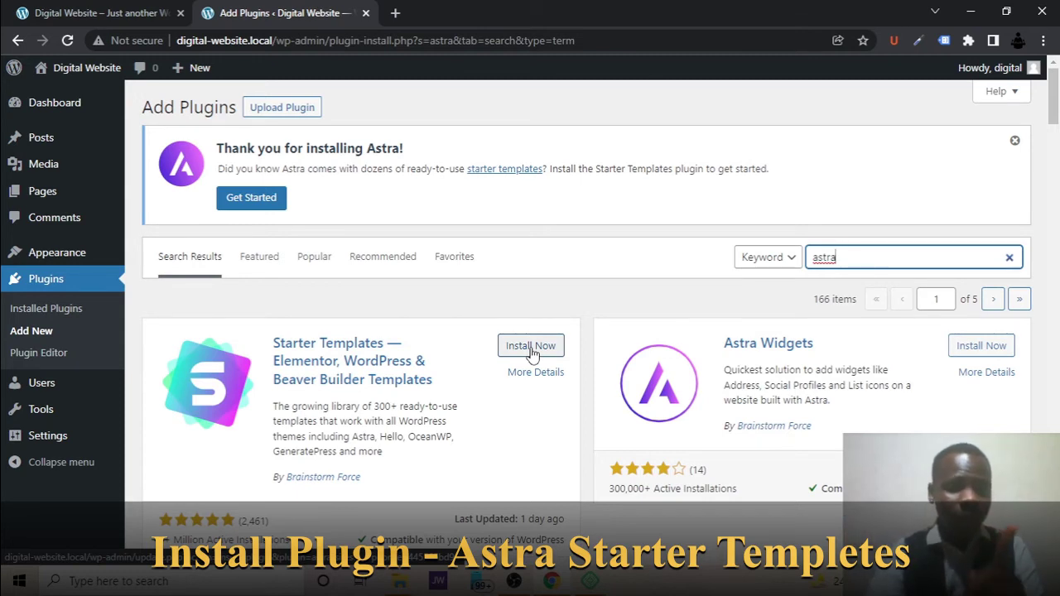
pyautogui.moveTo(105, 256)
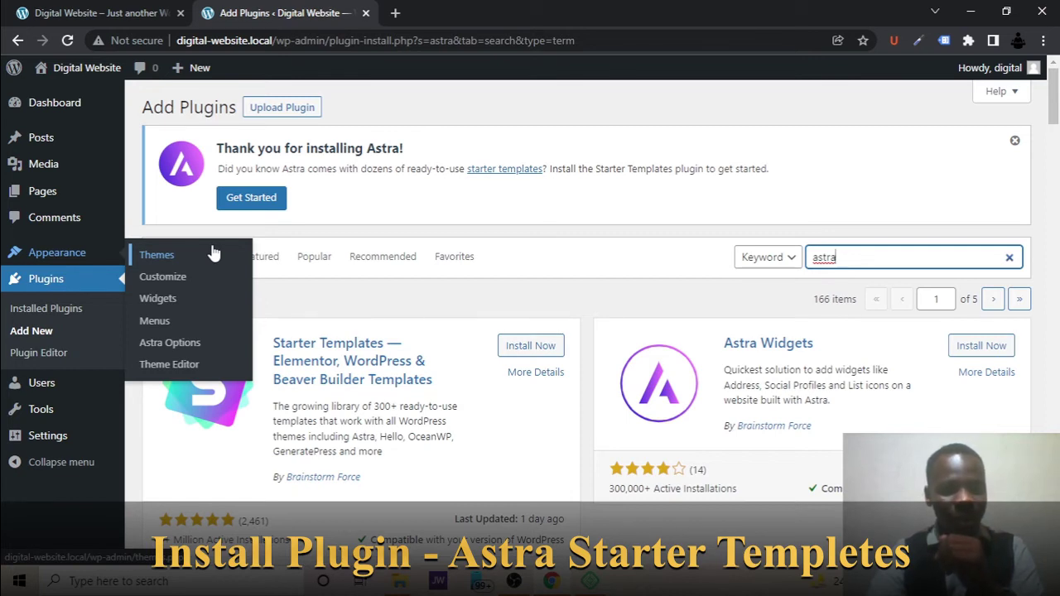
pyautogui.click(537, 352)
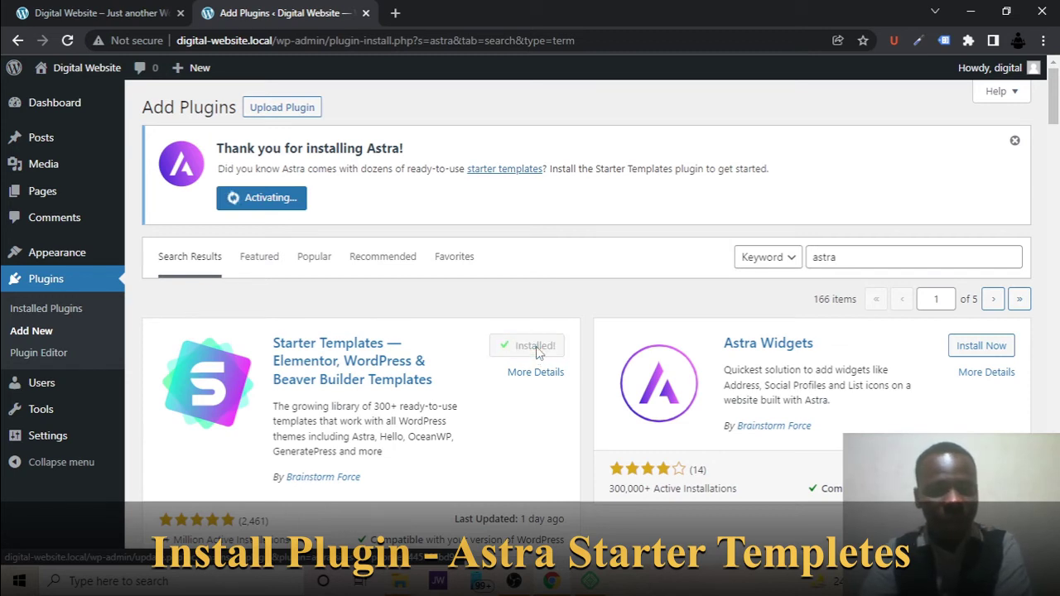
pyautogui.click(536, 346)
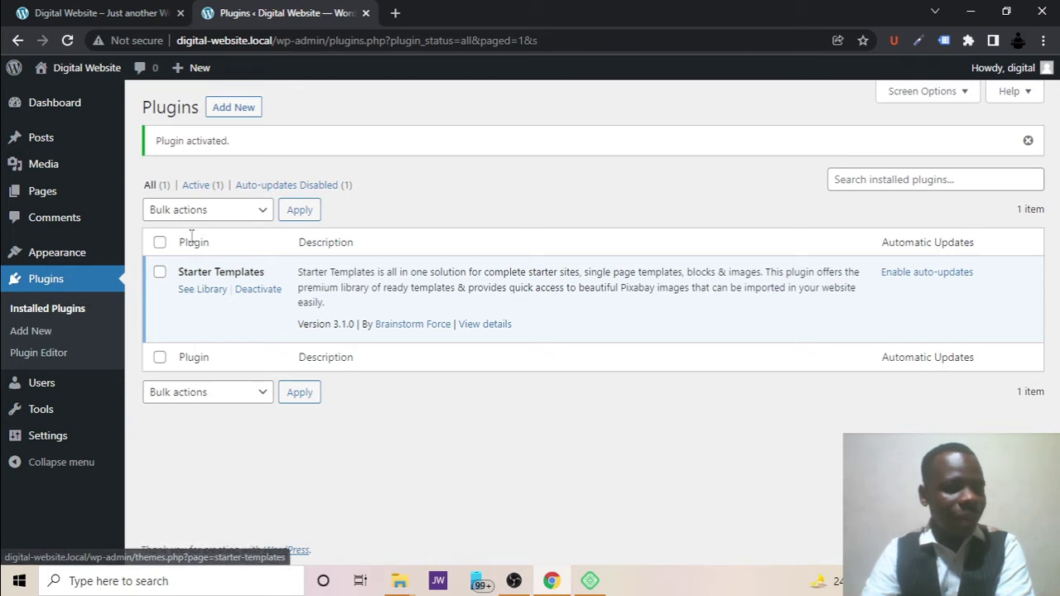
# Open the Starter Templates library, start building the website and choose Elementor as the page builder
pyautogui.click(203, 296)
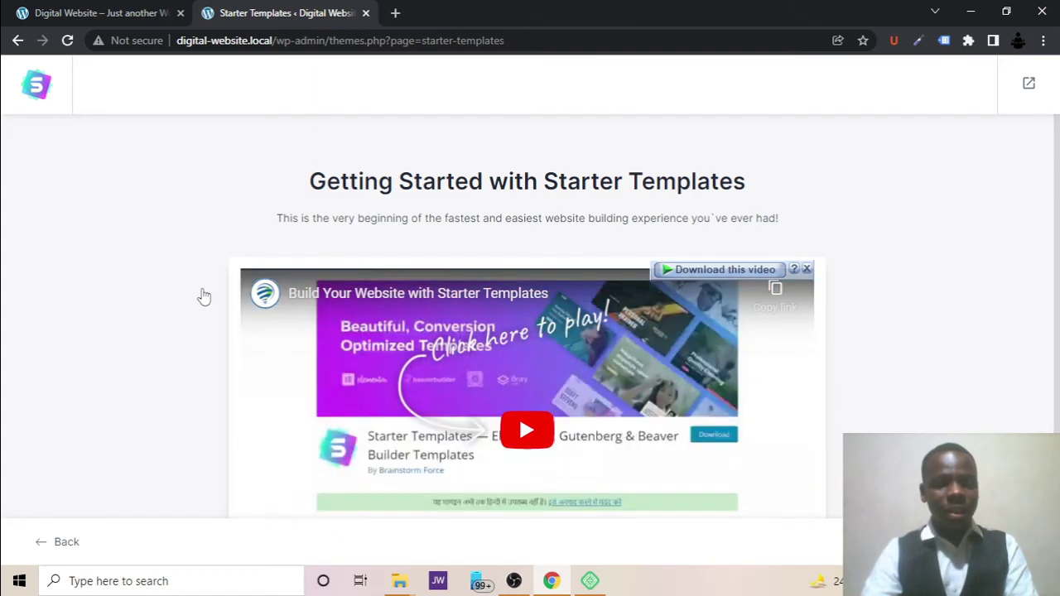
pyautogui.scroll(-3, 202, 289)
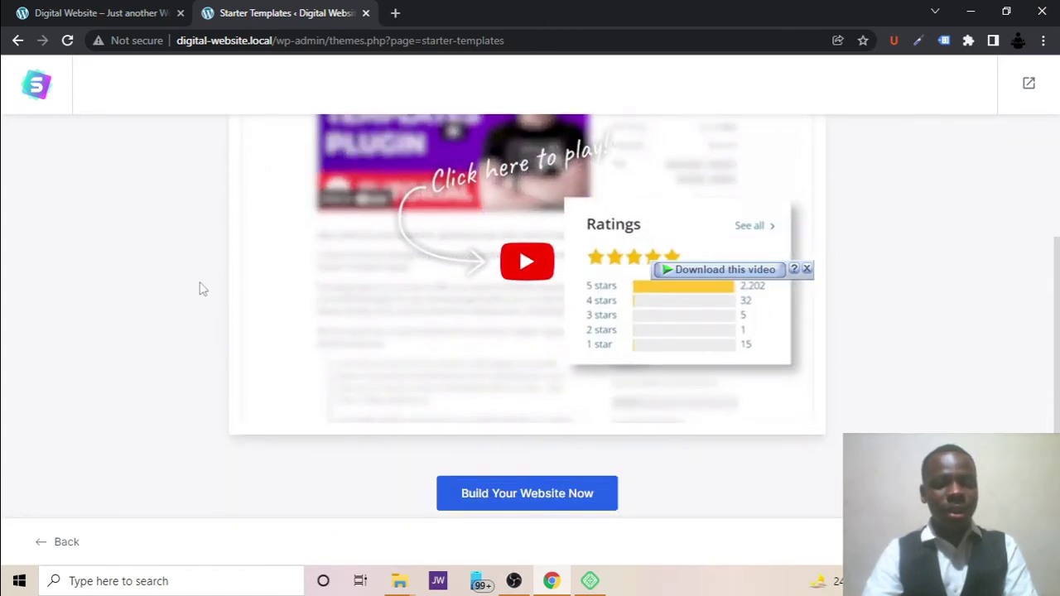
pyautogui.click(530, 500)
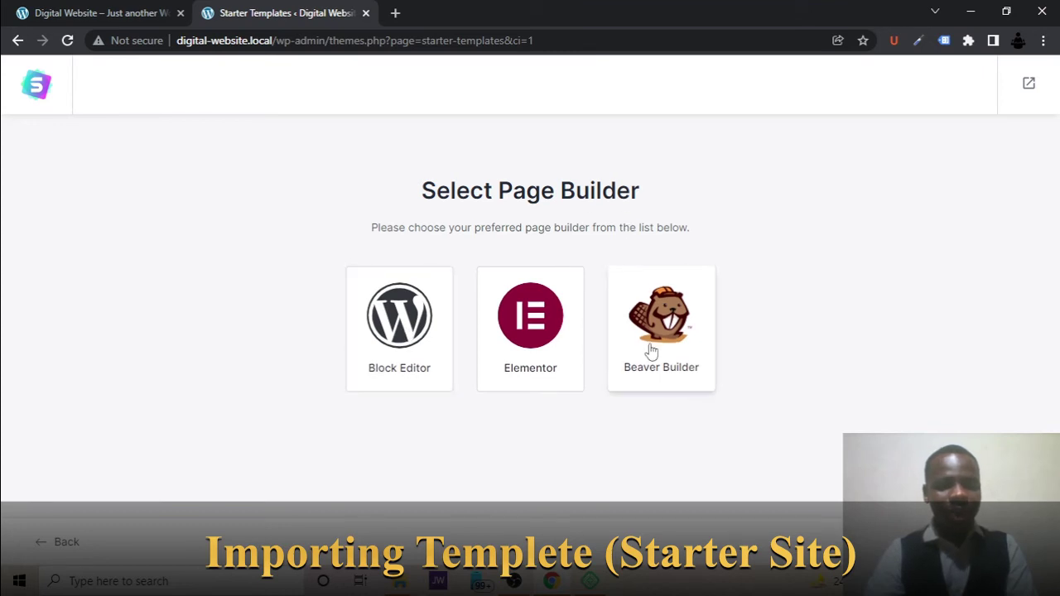
pyautogui.click(535, 325)
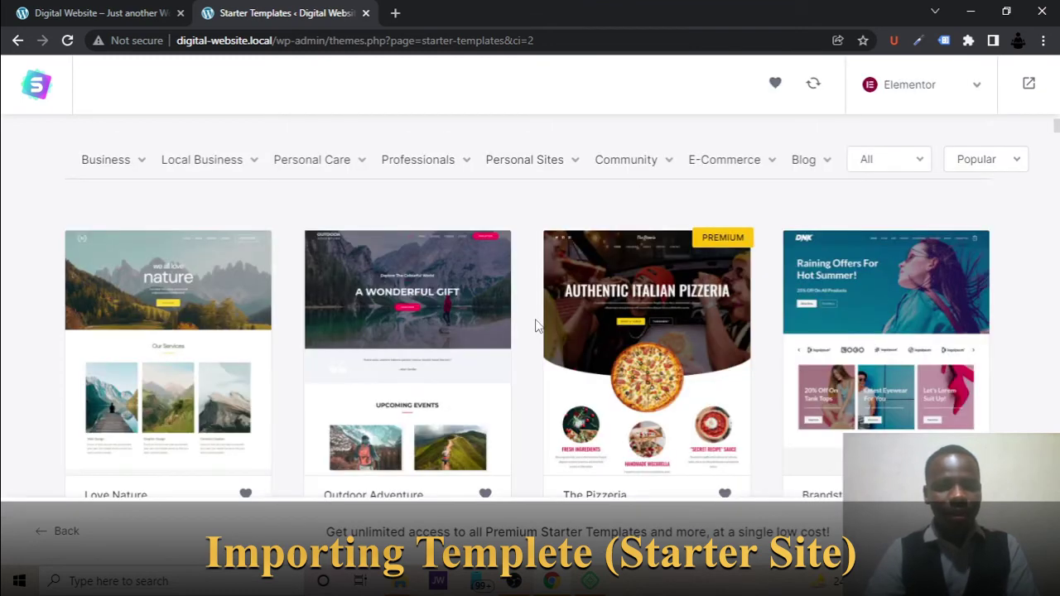
# Browse the Elementor starter templates, look through the Learn Baking template's preview and close it
pyautogui.scroll(-5, 346, 407)
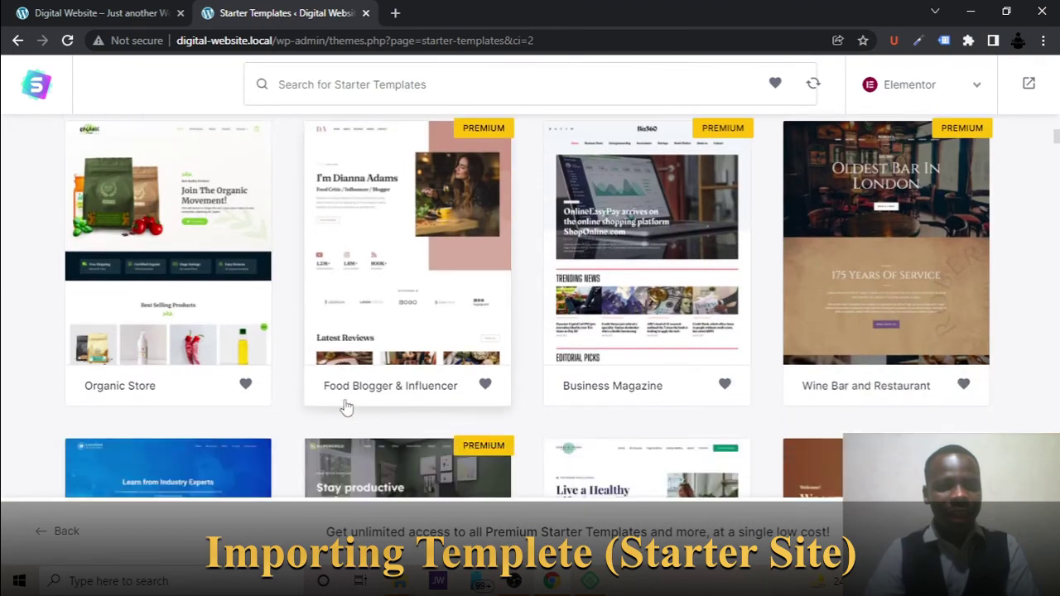
pyautogui.scroll(-10, 347, 408)
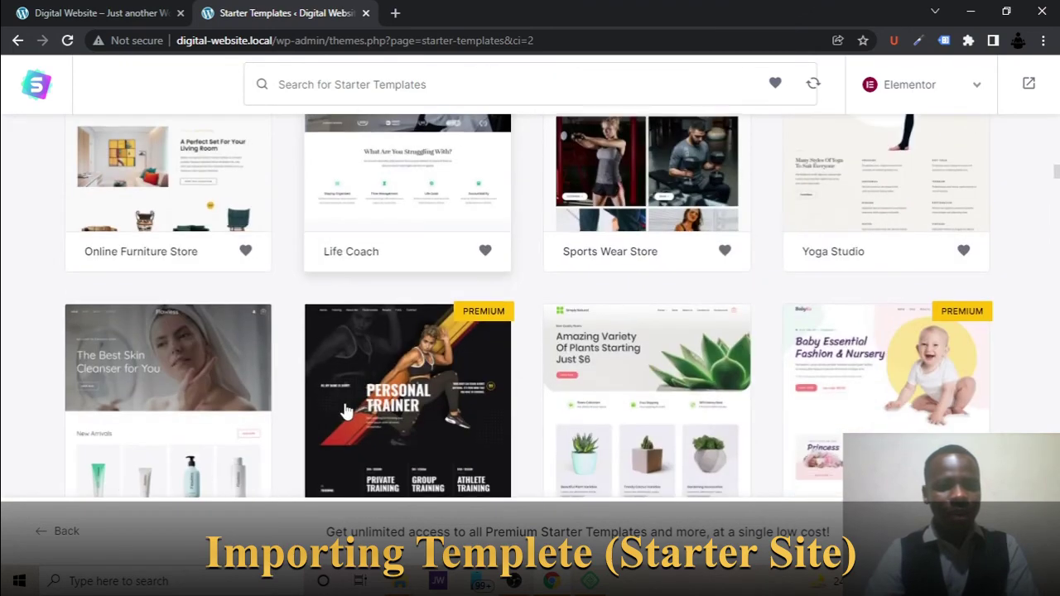
pyautogui.scroll(-4, 346, 410)
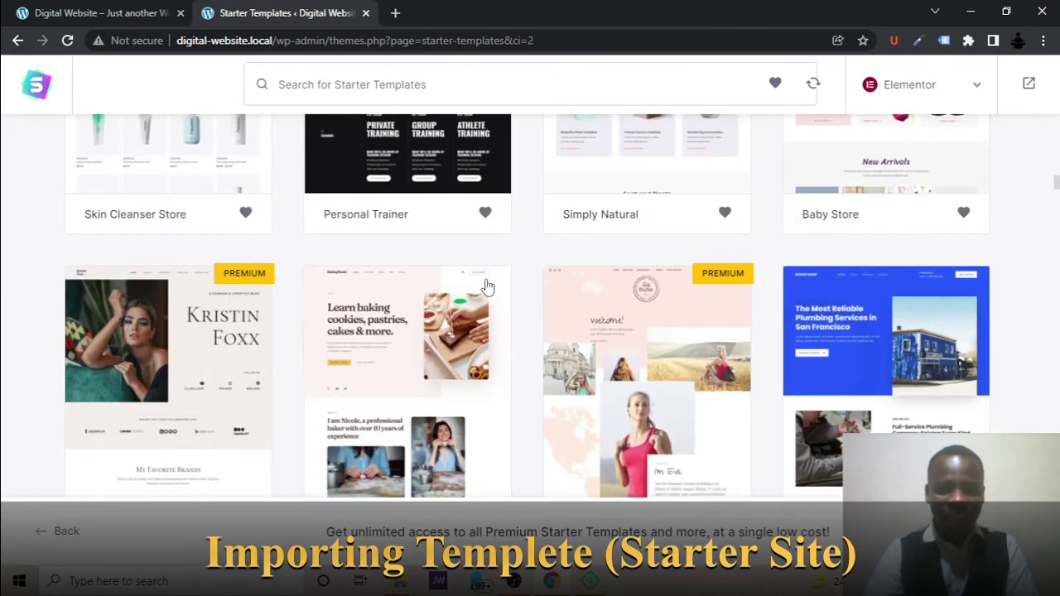
pyautogui.click(403, 355)
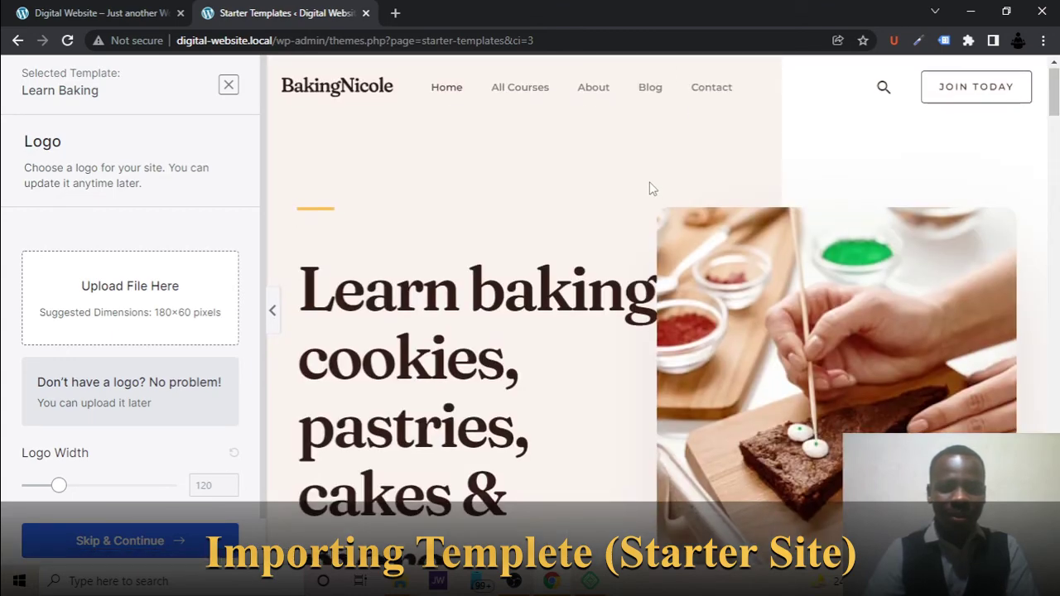
pyautogui.scroll(-9, 649, 183)
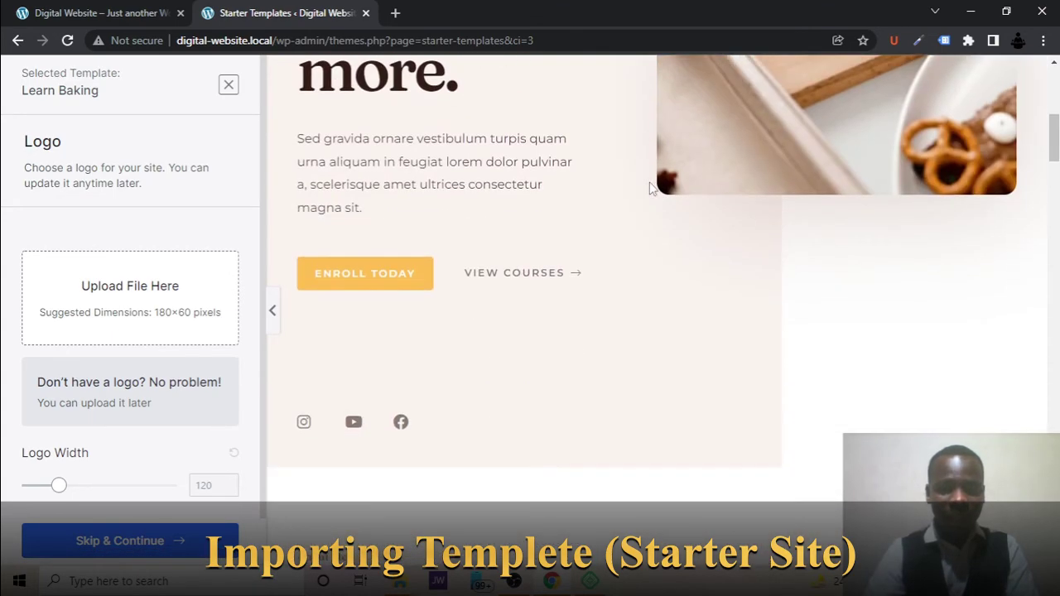
pyautogui.scroll(-12, 650, 183)
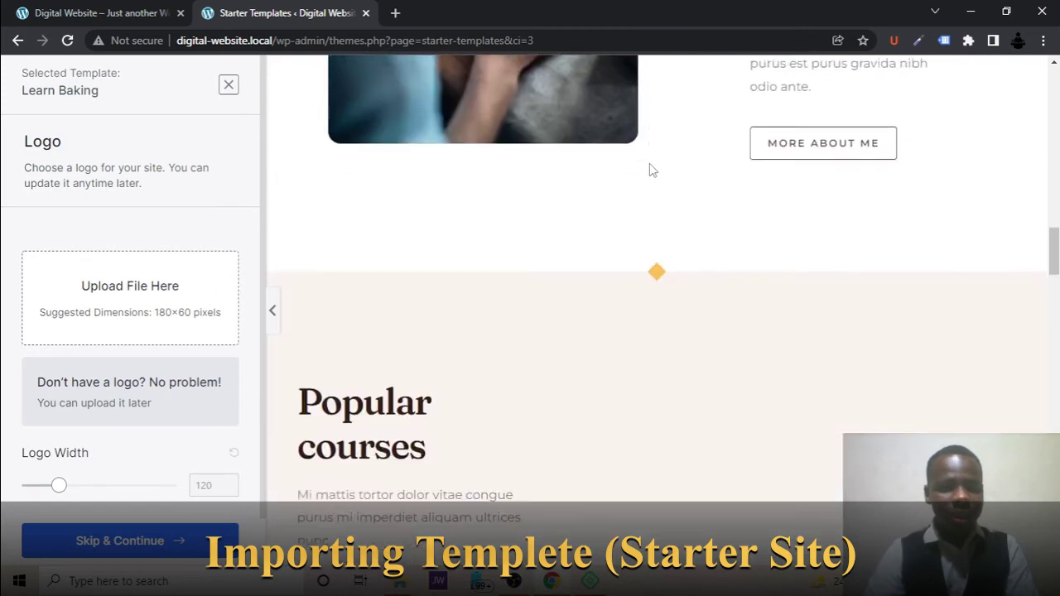
pyautogui.scroll(-3, 650, 169)
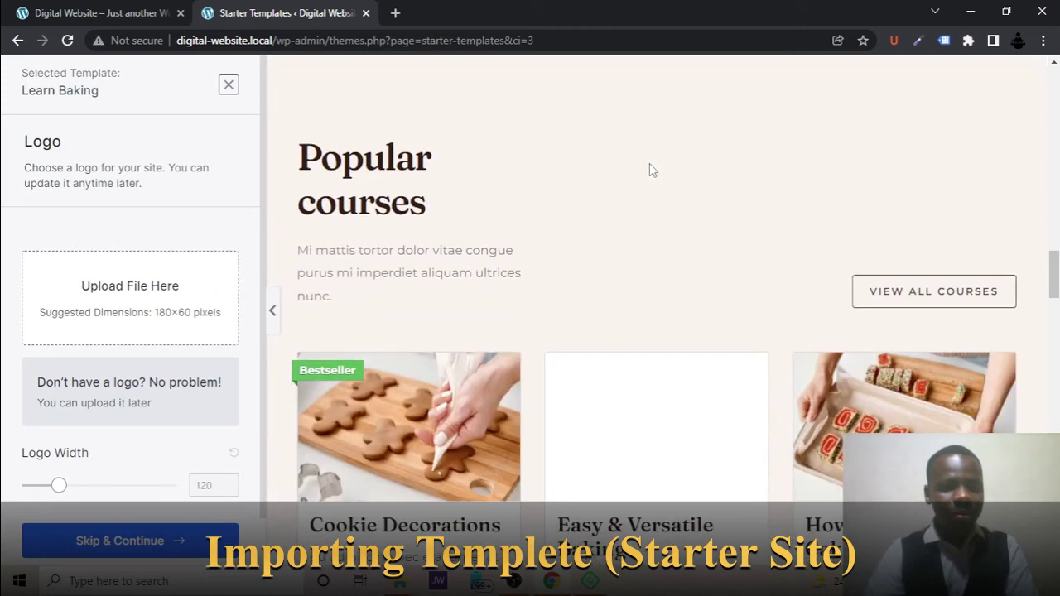
pyautogui.click(228, 86)
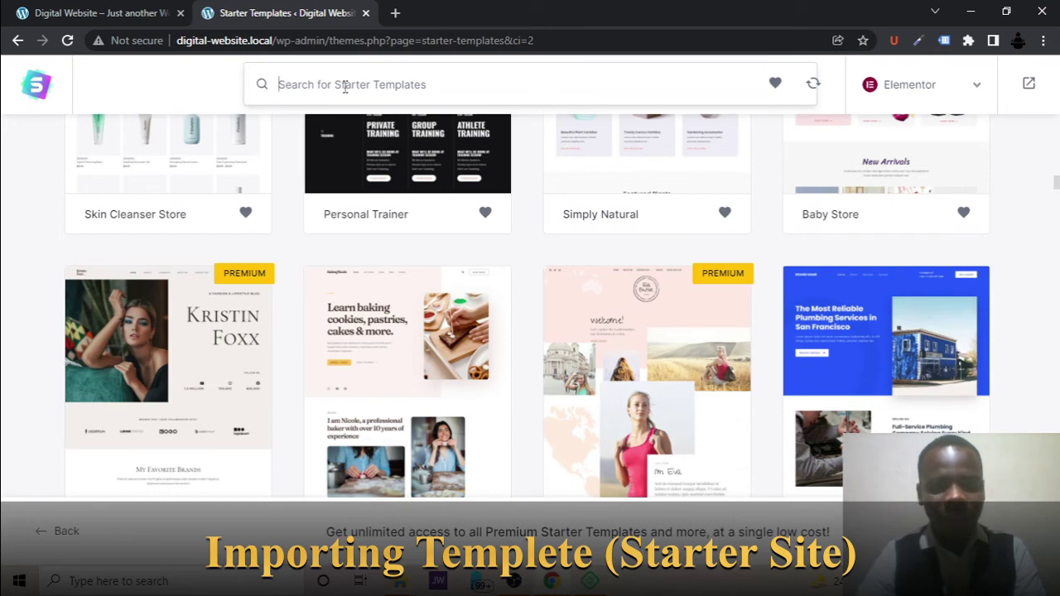
# Search the starter templates for company, preview the premium Digital Marketing Agency template and return to the template list
pyautogui.write('comp')
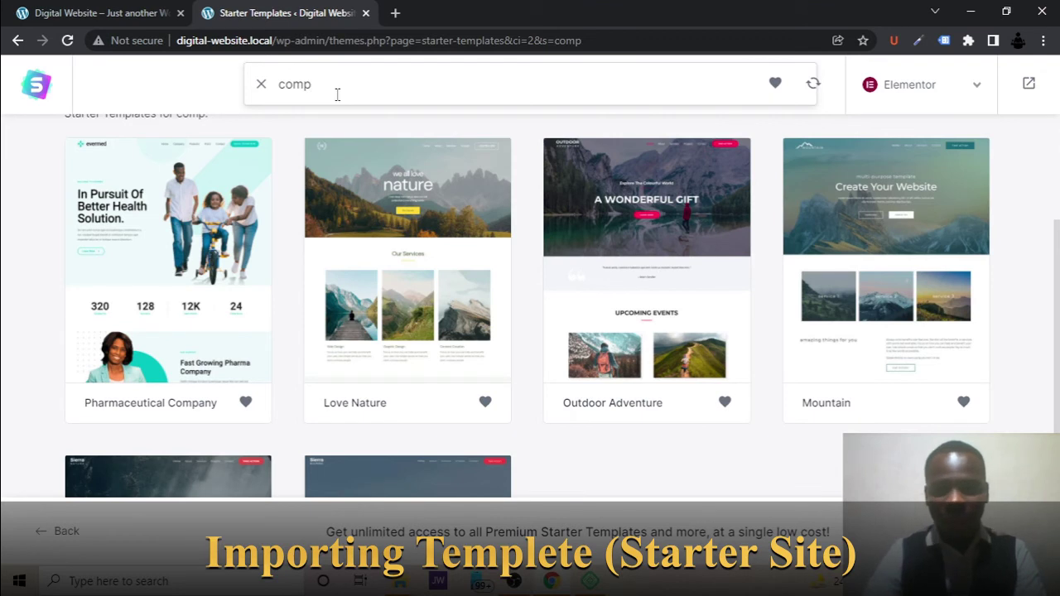
pyautogui.scroll(-1, 555, 240)
pyautogui.scroll(-2, 555, 240)
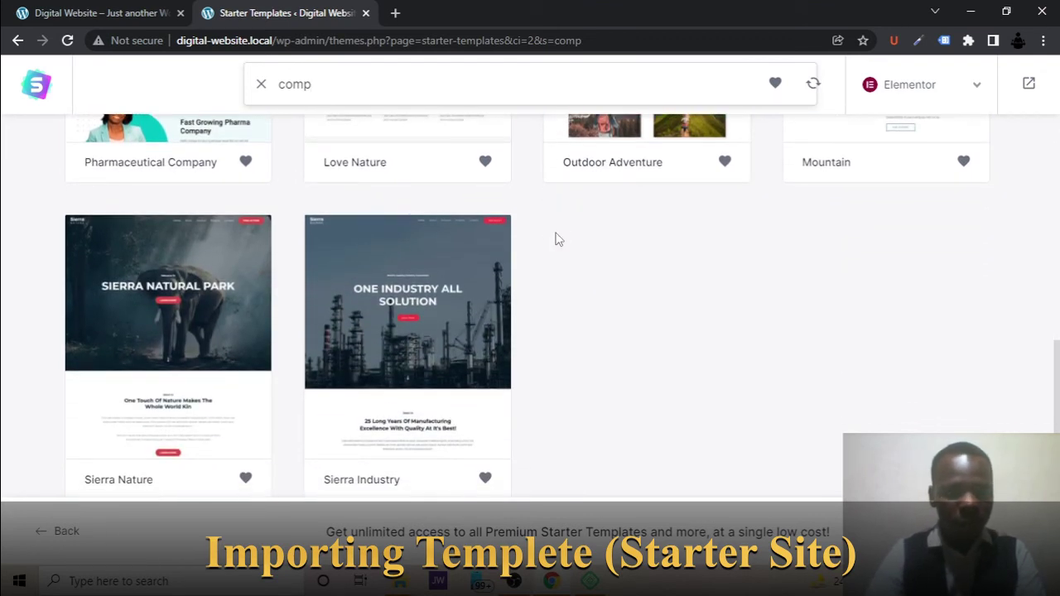
pyautogui.write('any')
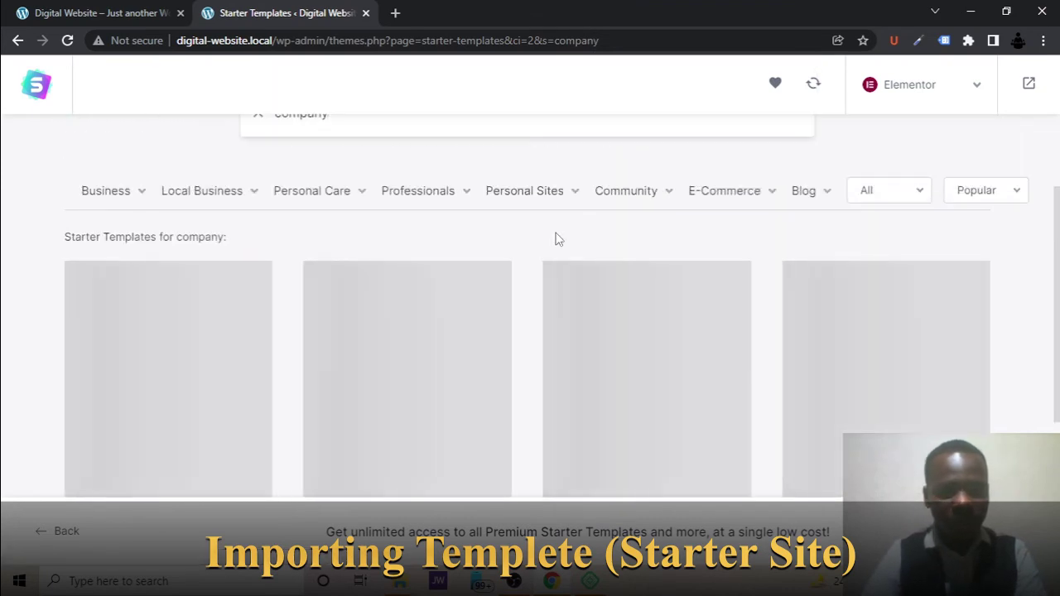
pyautogui.scroll(-2, 520, 358)
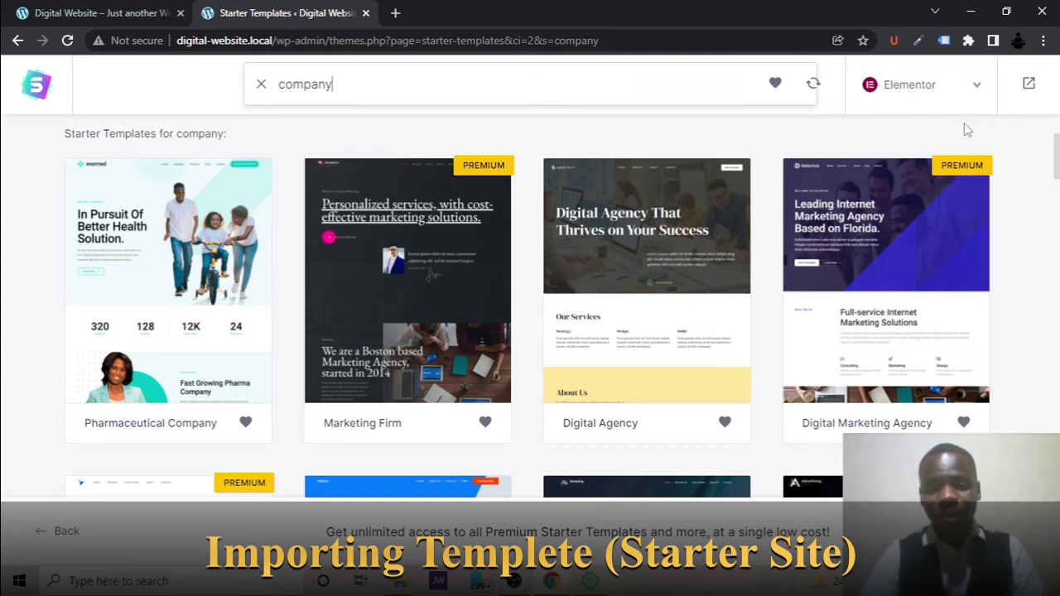
pyautogui.click(905, 264)
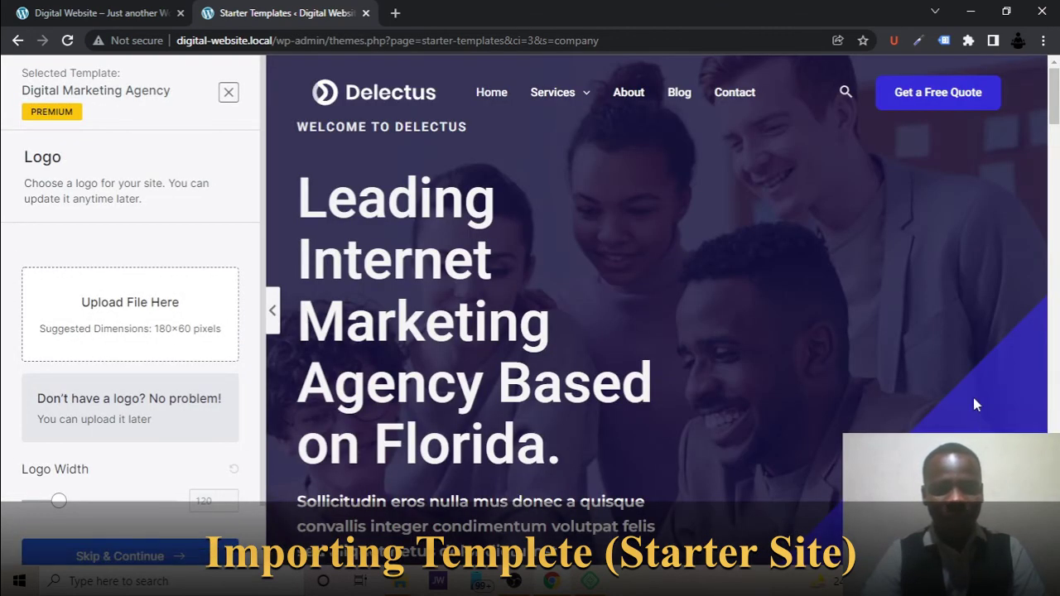
pyautogui.click(11, 45)
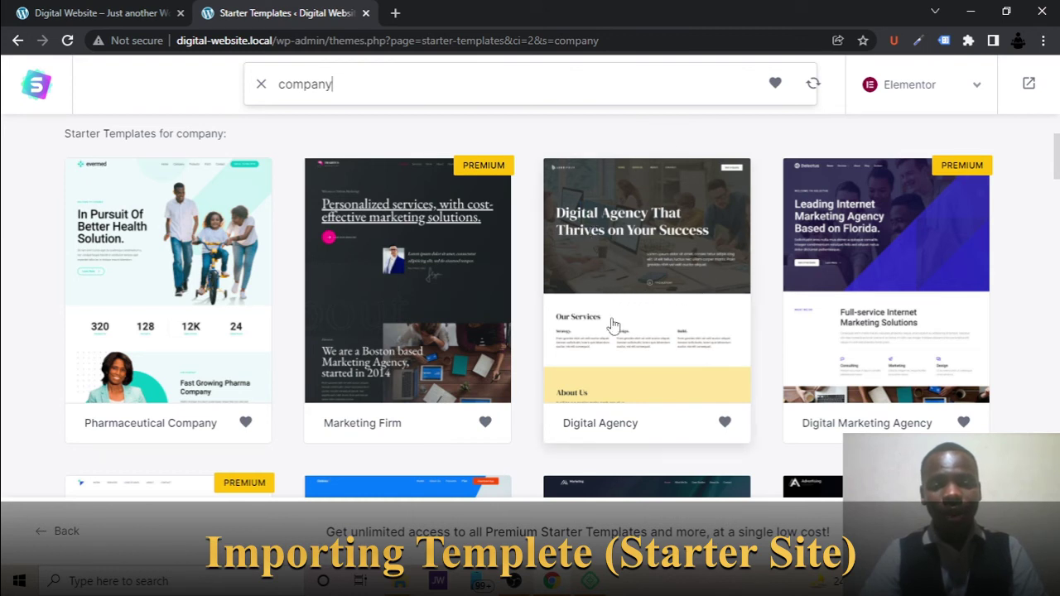
# Select the Digital Agency template and continue to its colors and fonts without uploading a logo
pyautogui.click(612, 263)
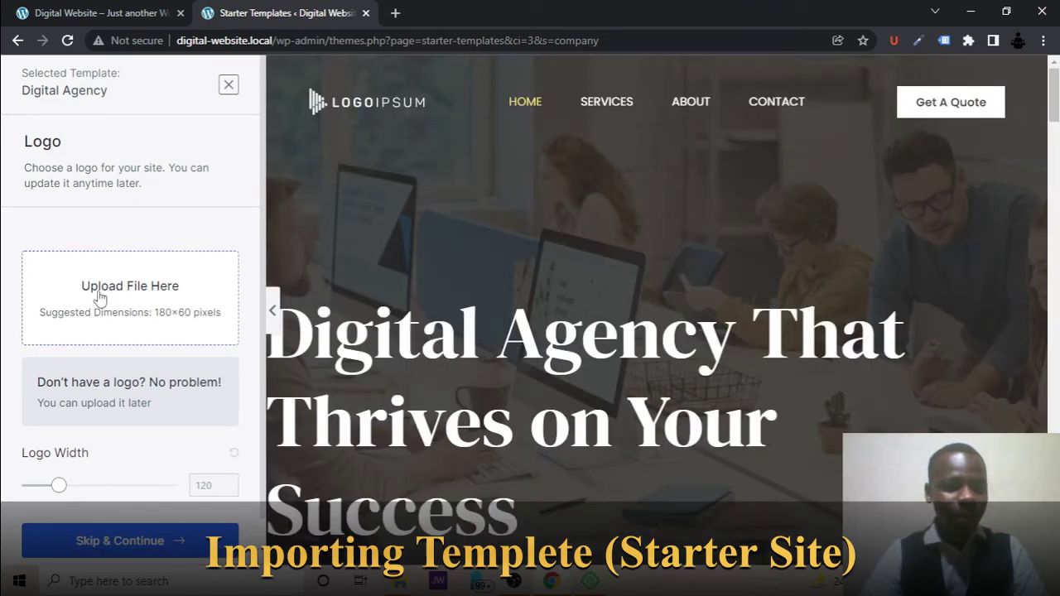
pyautogui.scroll(-1, 98, 297)
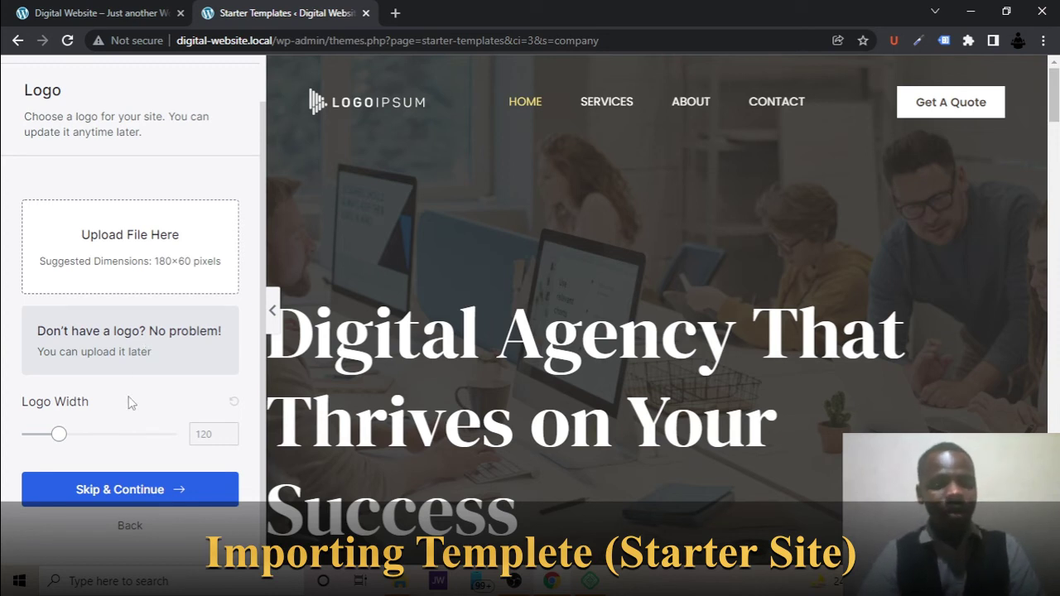
pyautogui.click(148, 490)
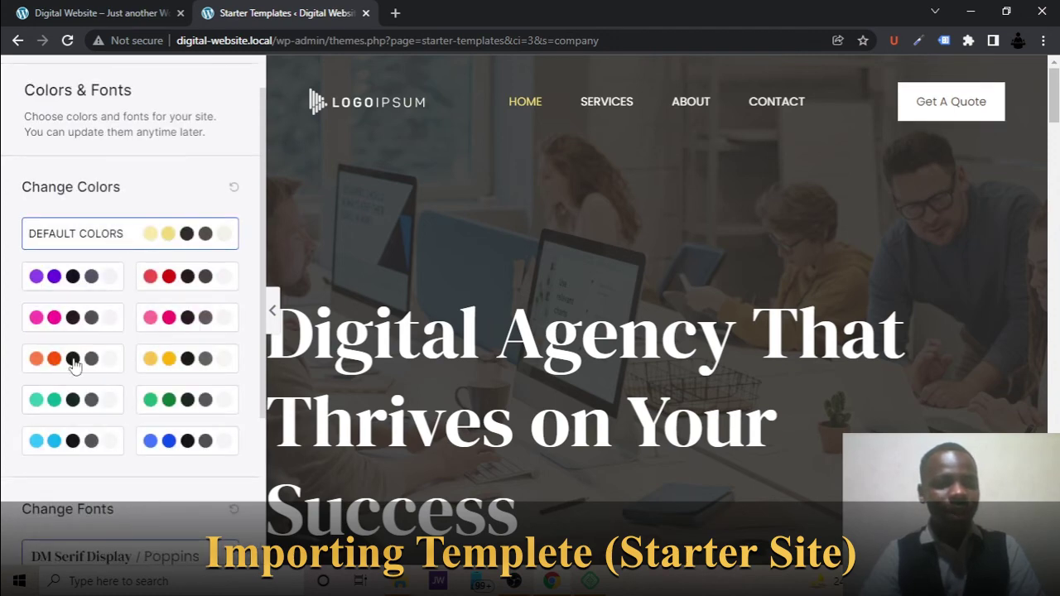
# Continue past the colors and fonts and build the website with customizer settings, widgets, content and non-sensitive data sharing enabled, leaving the personal details blank
pyautogui.scroll(-3, 163, 288)
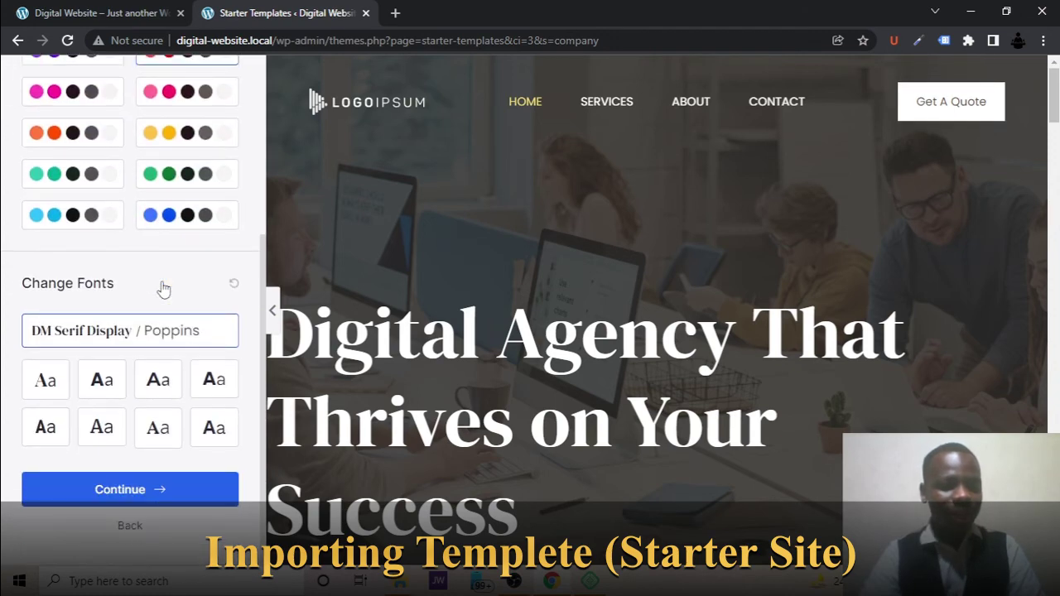
pyautogui.click(121, 483)
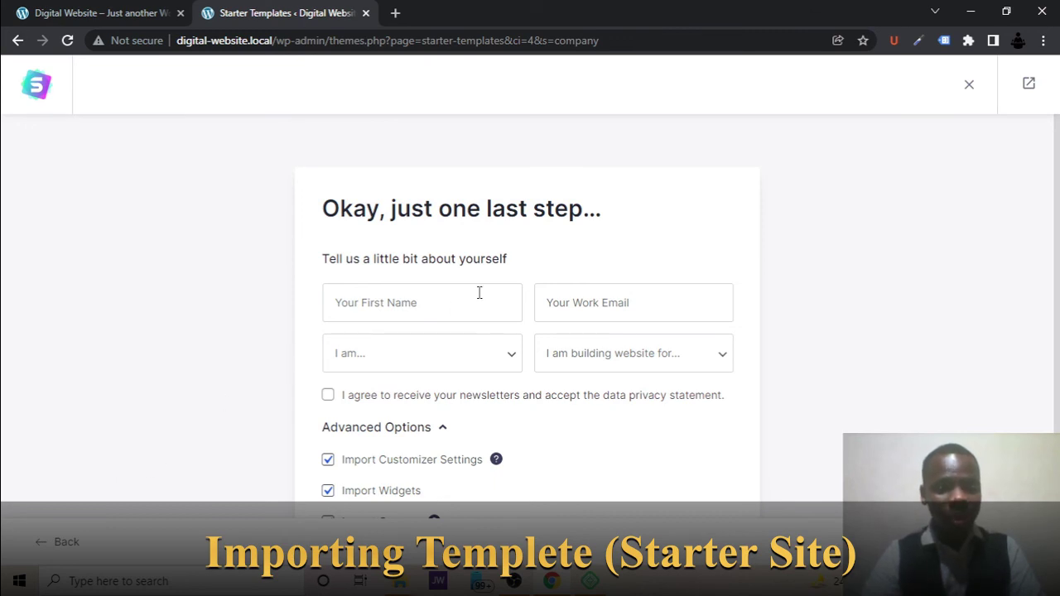
pyautogui.scroll(-2, 478, 294)
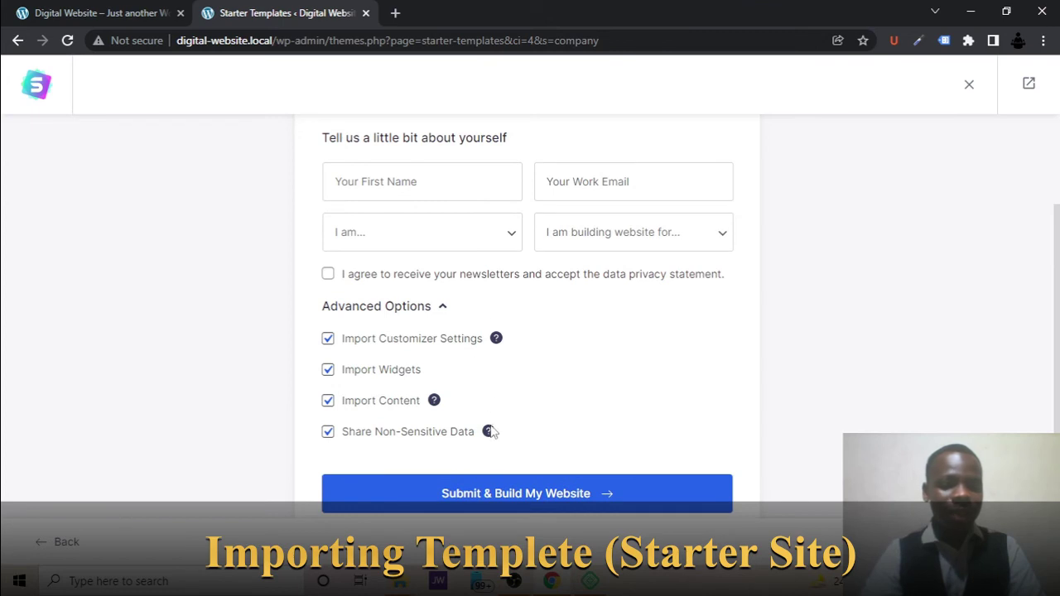
pyautogui.click(534, 496)
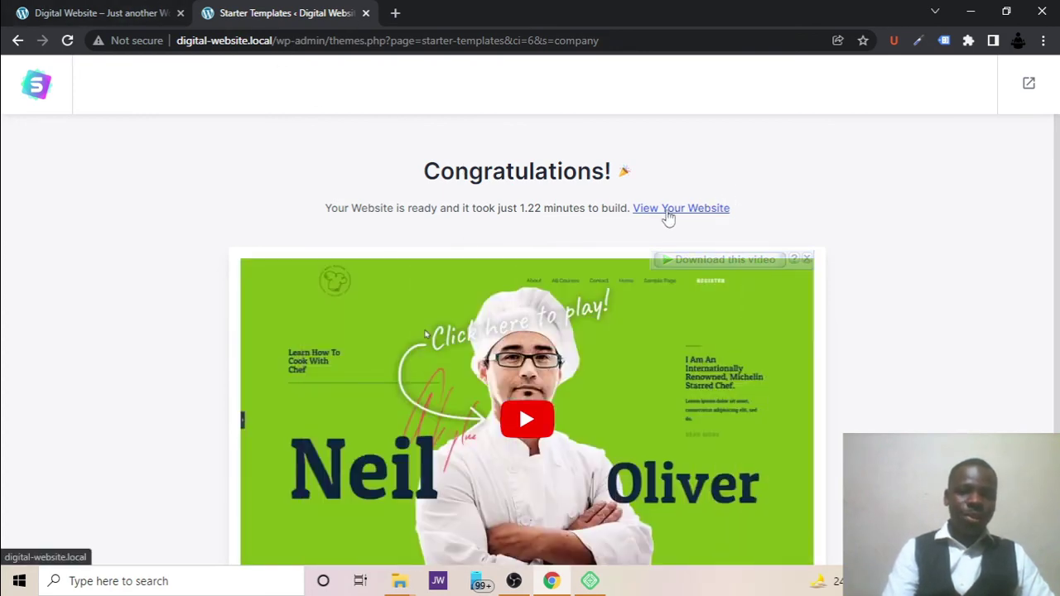
# Open the finished website from the completion page and compare its home page with the earlier page of the site
pyautogui.click(101, 10)
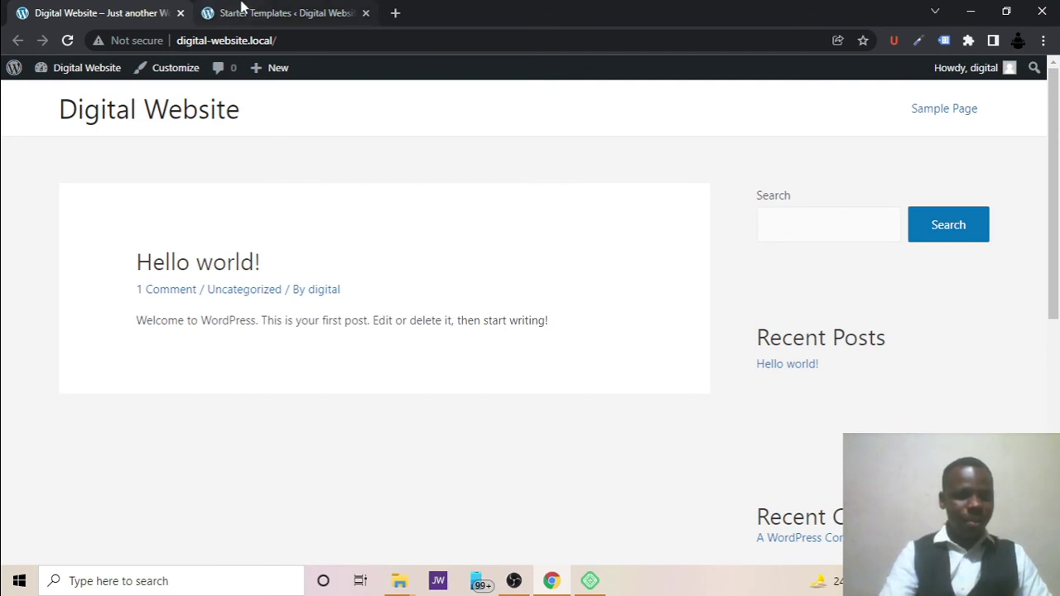
pyautogui.click(241, 10)
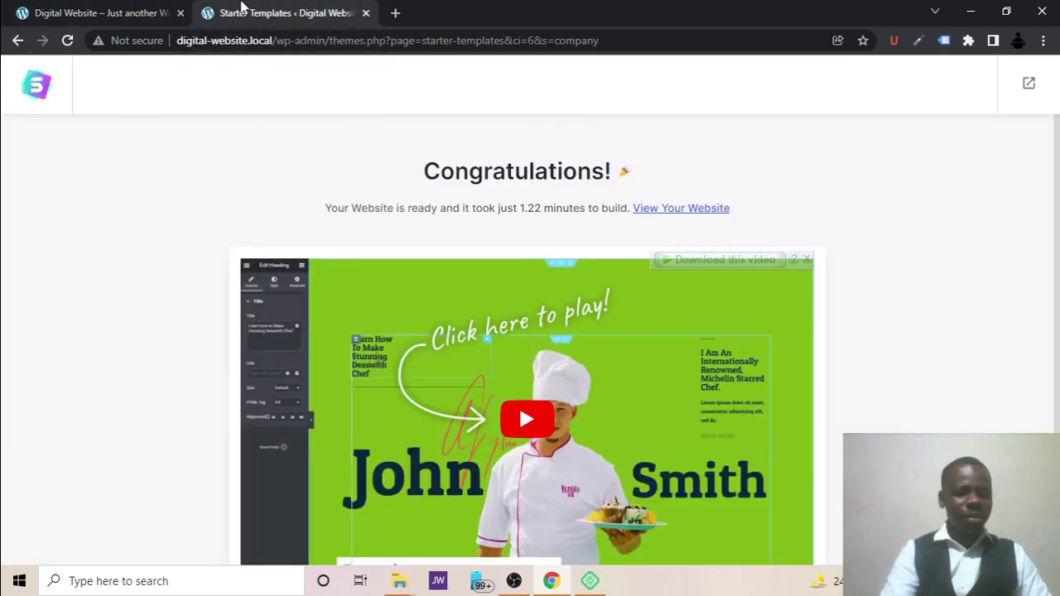
pyautogui.click(670, 215)
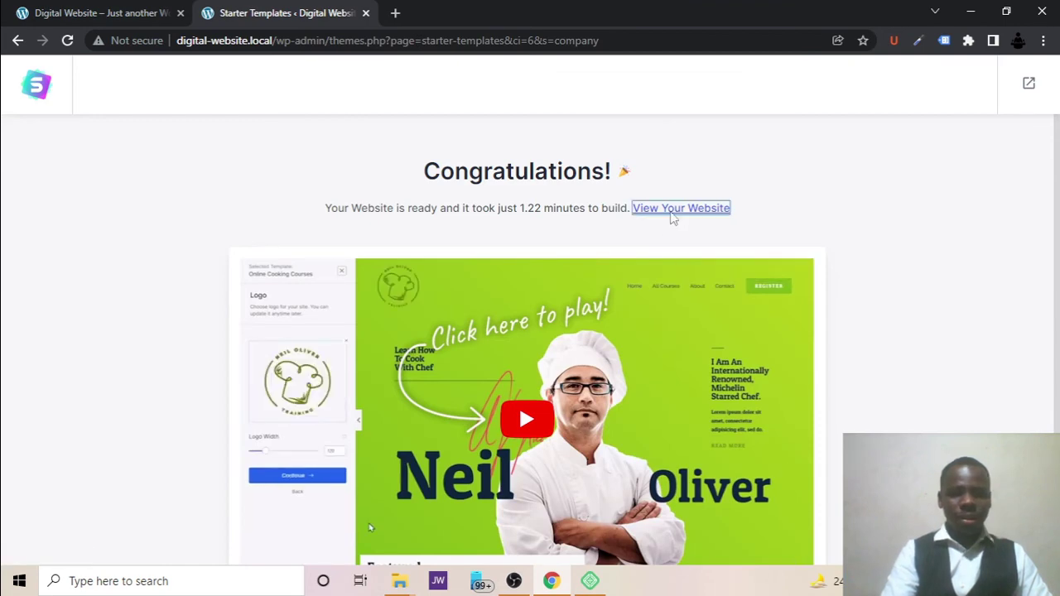
pyautogui.click(284, 10)
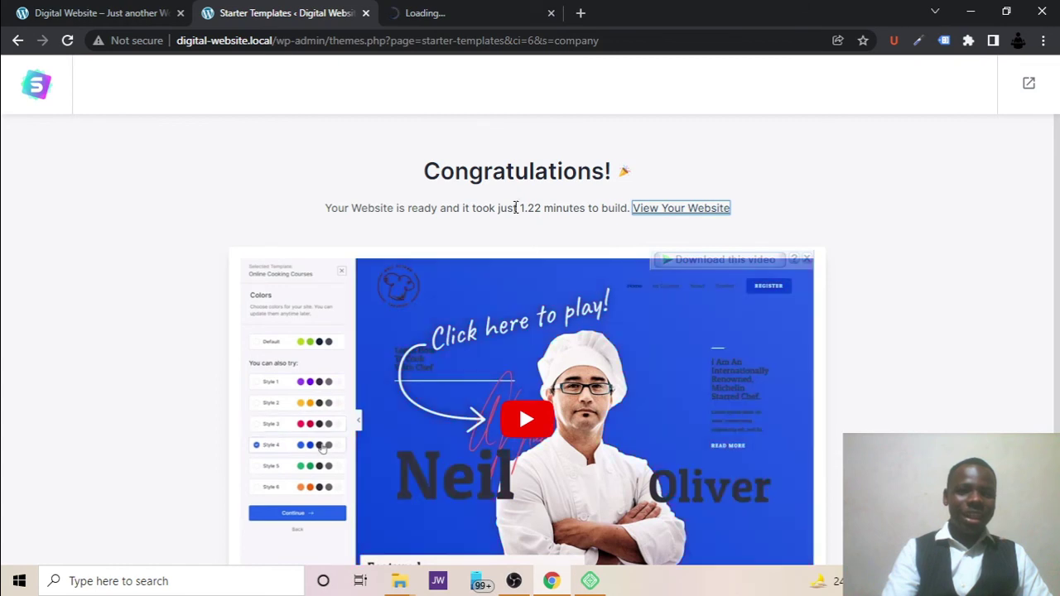
pyautogui.moveTo(517, 207); pyautogui.dragTo(588, 209)
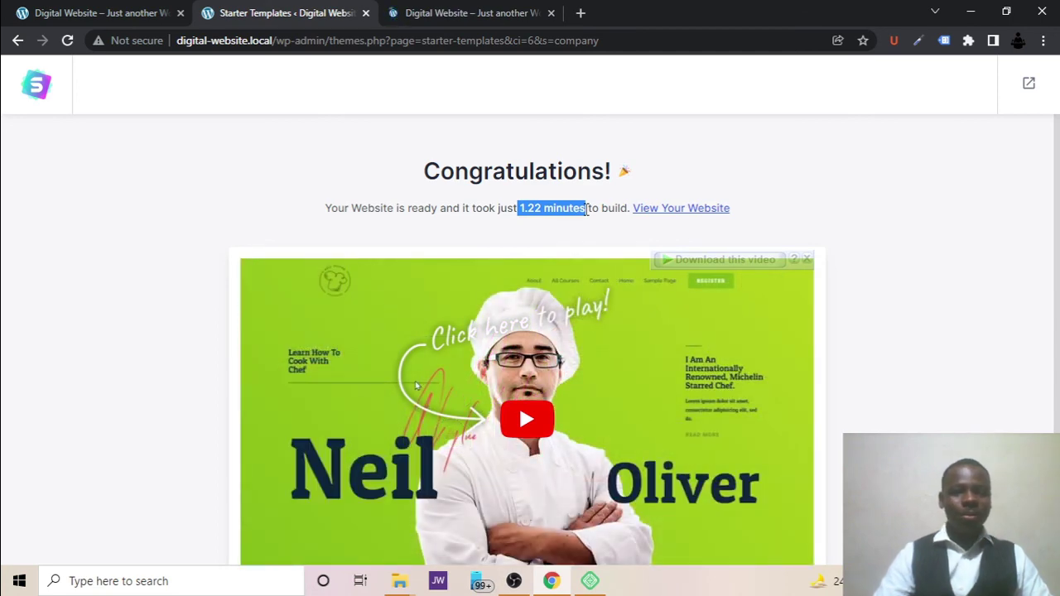
pyautogui.click(91, 10)
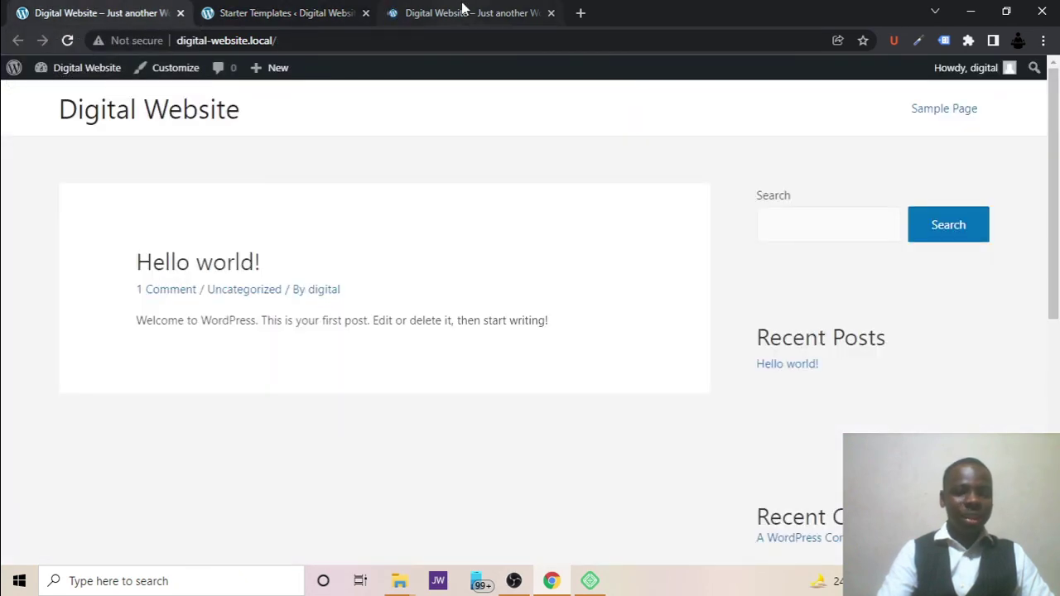
pyautogui.click(458, 15)
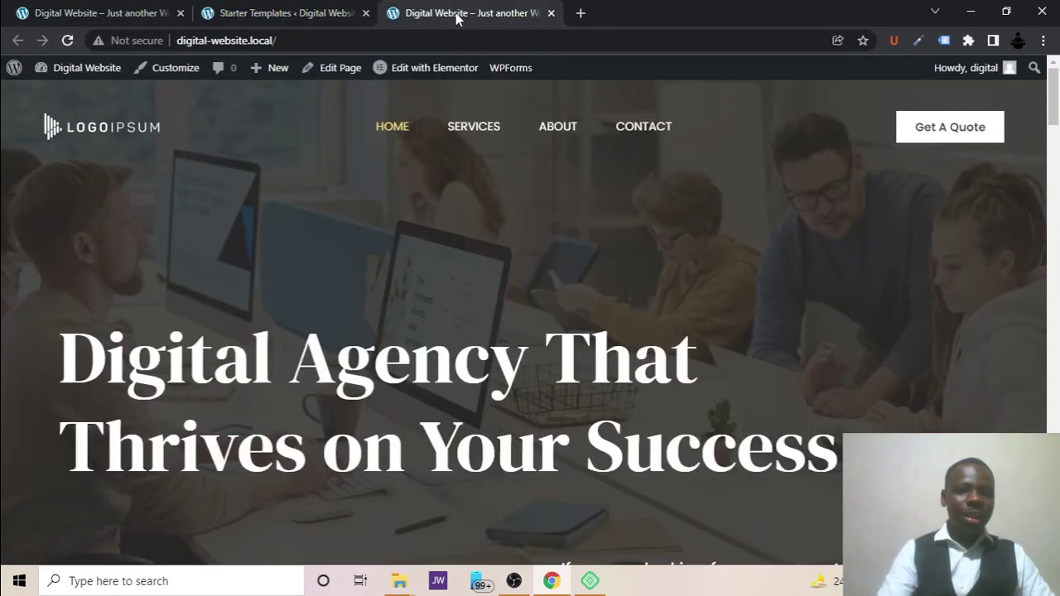
# Look through the imported home page down to its team section and return to the header
pyautogui.scroll(-4, 633, 367)
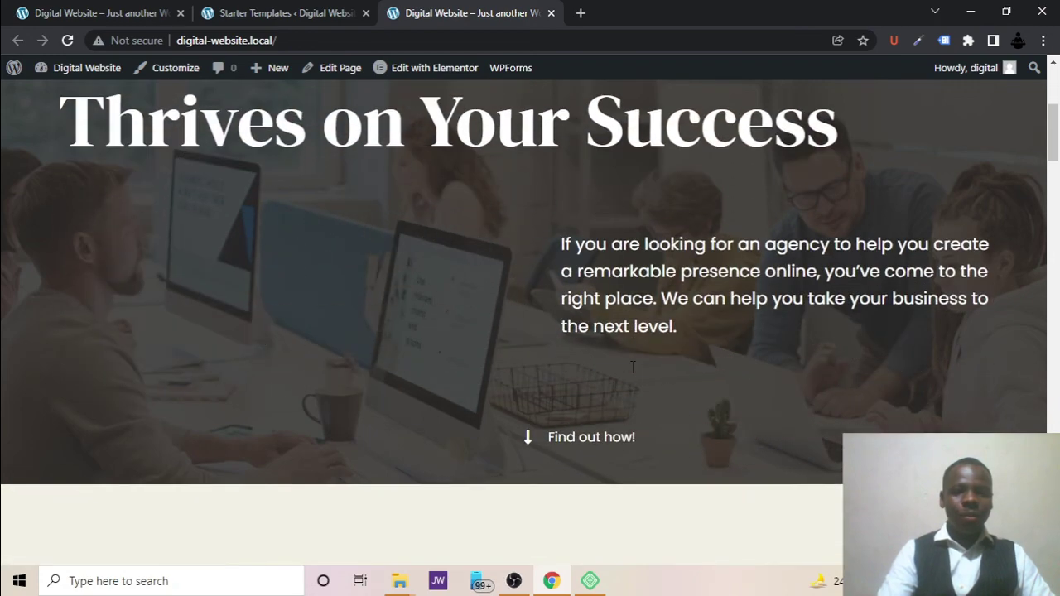
pyautogui.scroll(-10, 632, 367)
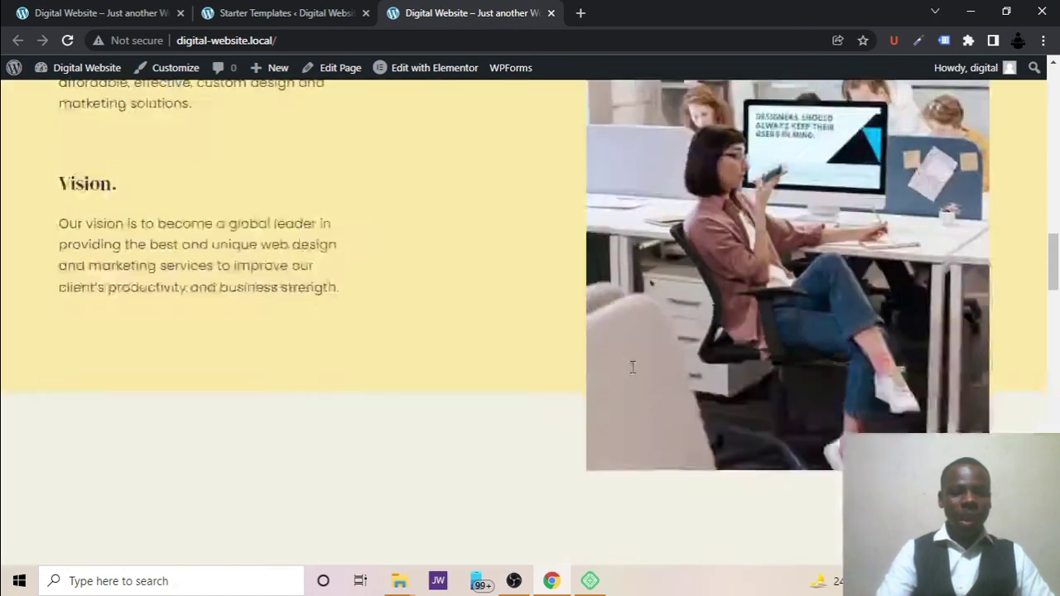
pyautogui.scroll(-10, 632, 367)
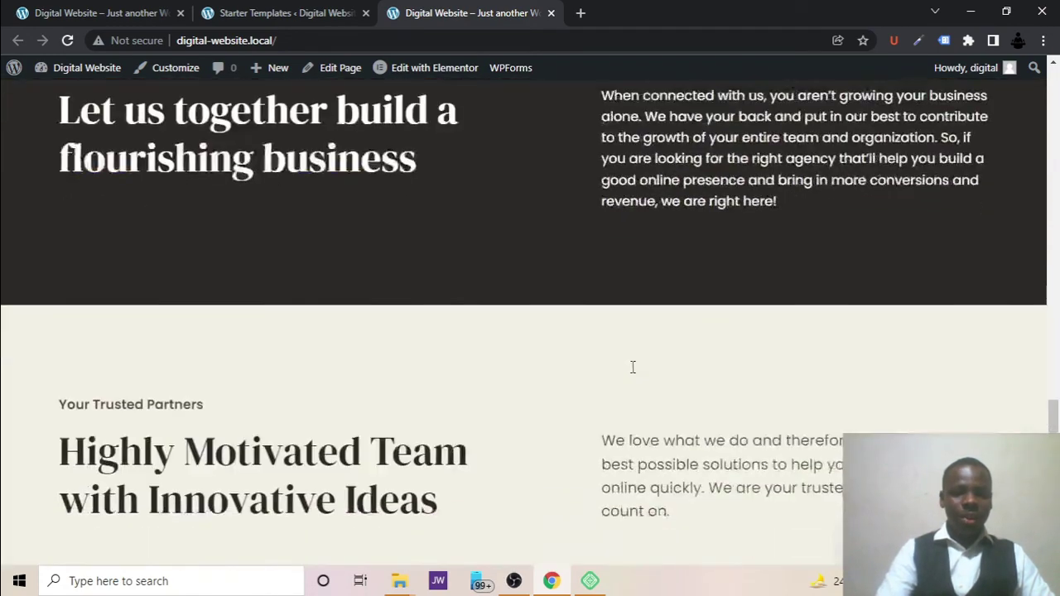
pyautogui.scroll(-5, 632, 367)
pyautogui.scroll(10, 633, 366)
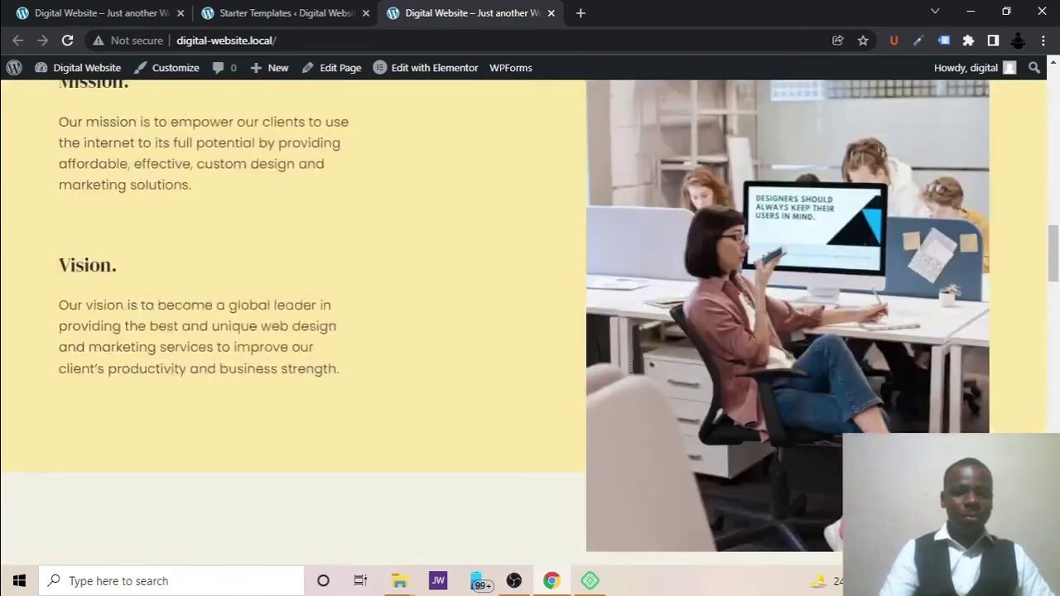
pyautogui.scroll(15, 632, 367)
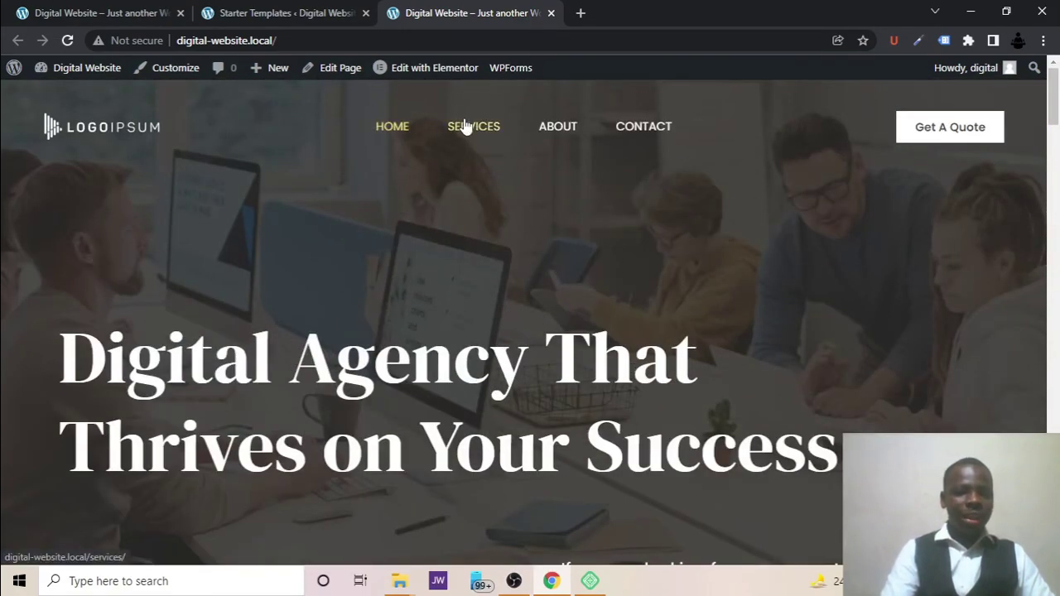
# Open the website's Services page and look through its sections down to the footer and back
pyautogui.click(466, 126)
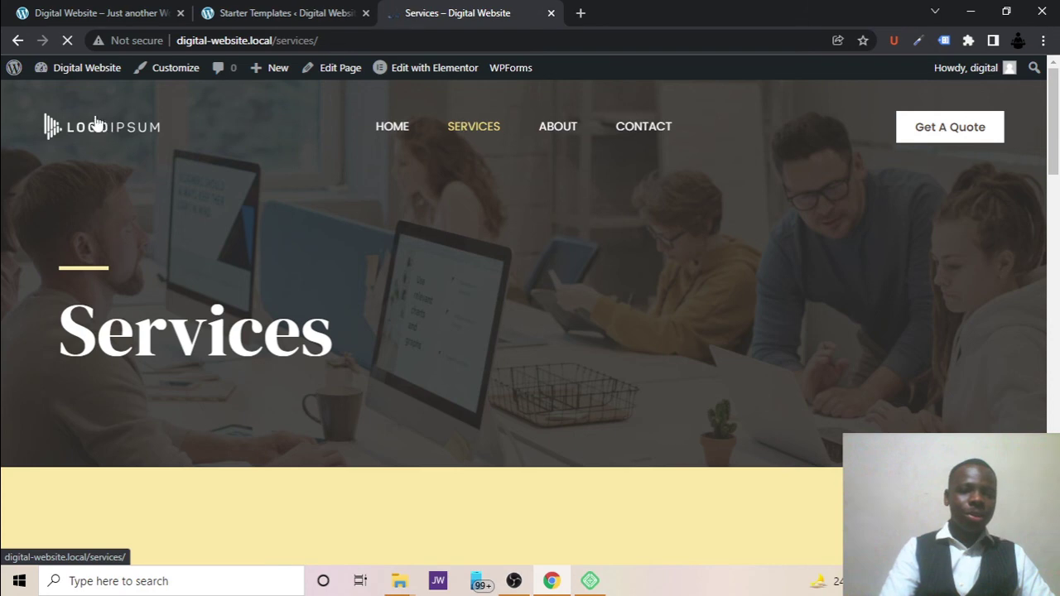
pyautogui.scroll(-1, 240, 291)
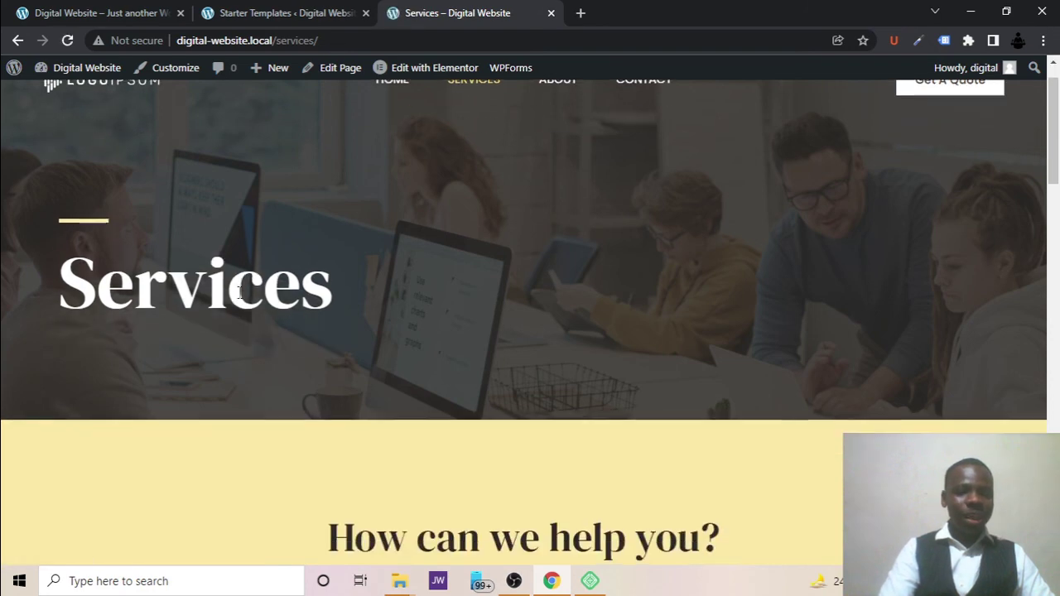
pyautogui.scroll(-12, 240, 292)
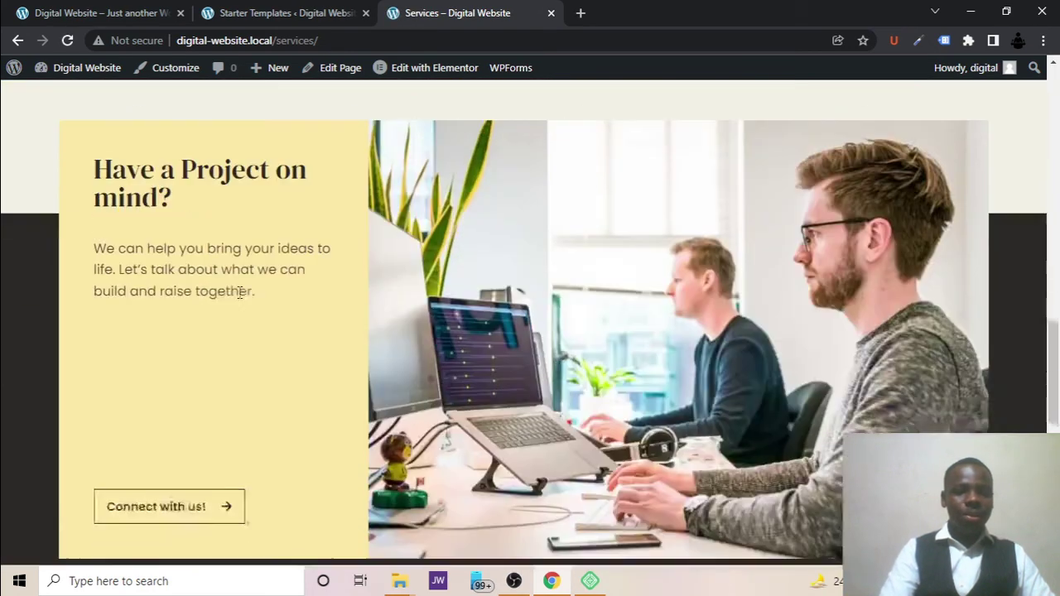
pyautogui.scroll(5, 239, 293)
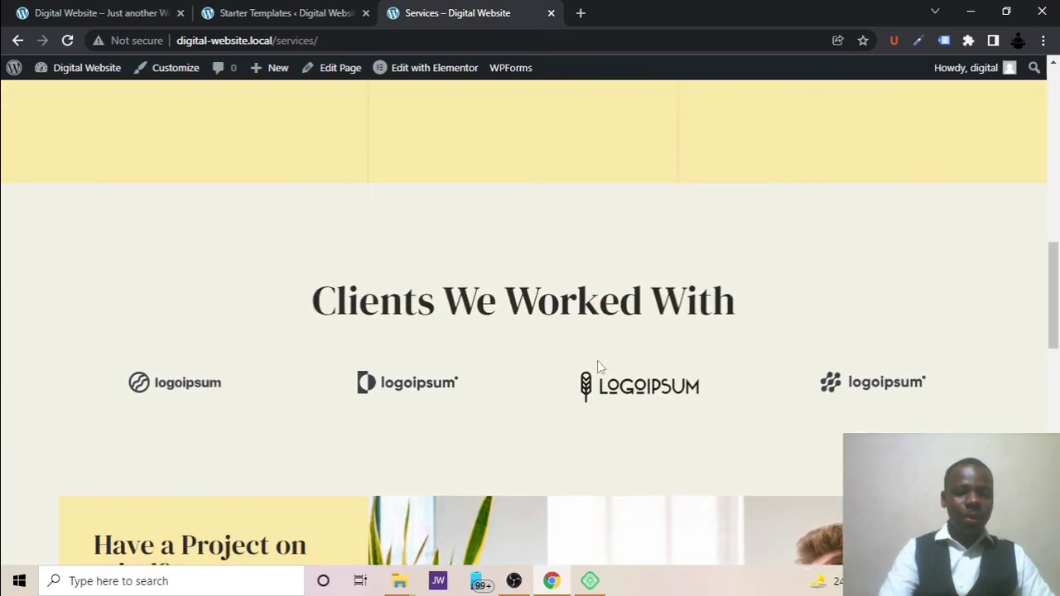
pyautogui.scroll(-10, 597, 361)
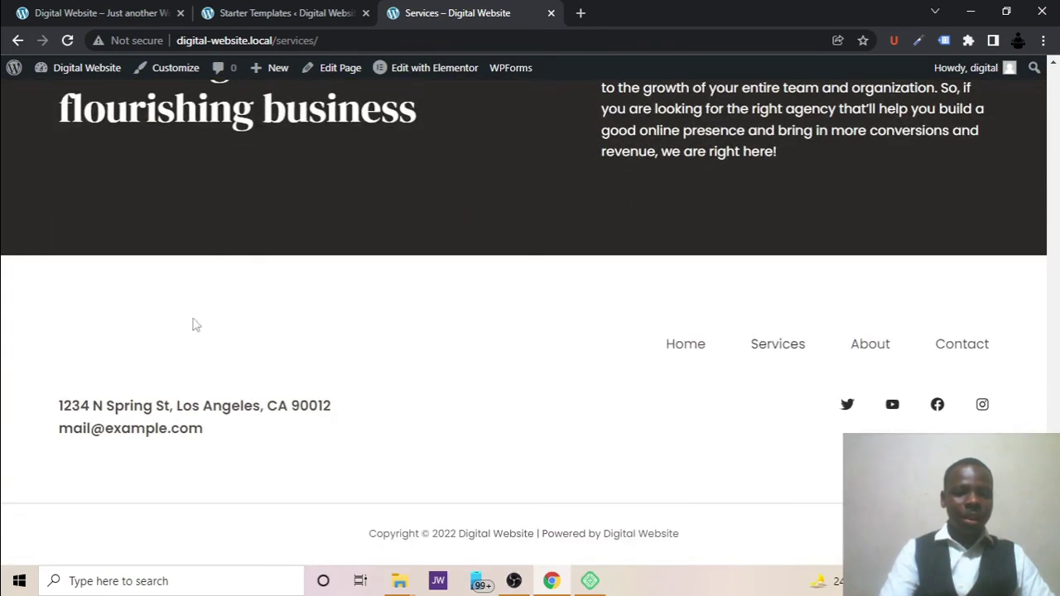
pyautogui.scroll(20, 282, 285)
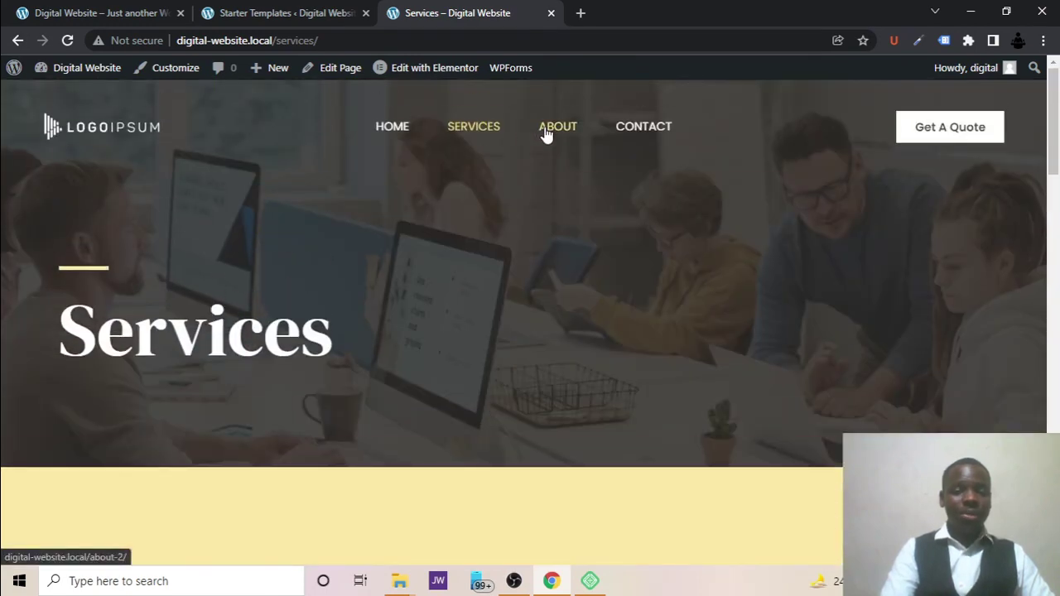
# Open the website's About page
pyautogui.click(545, 133)
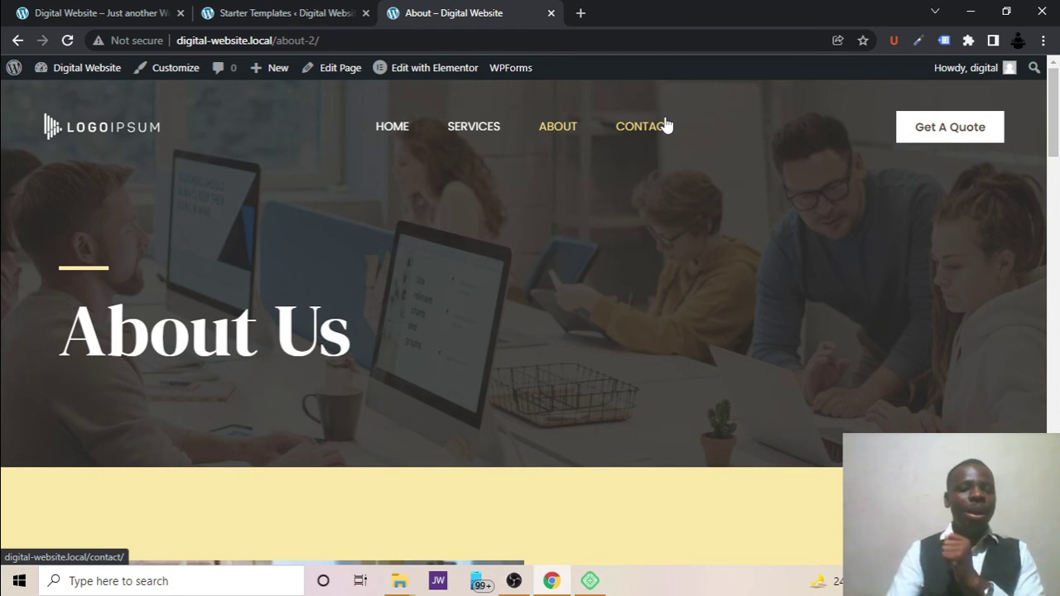
pyautogui.moveTo(438, 73)
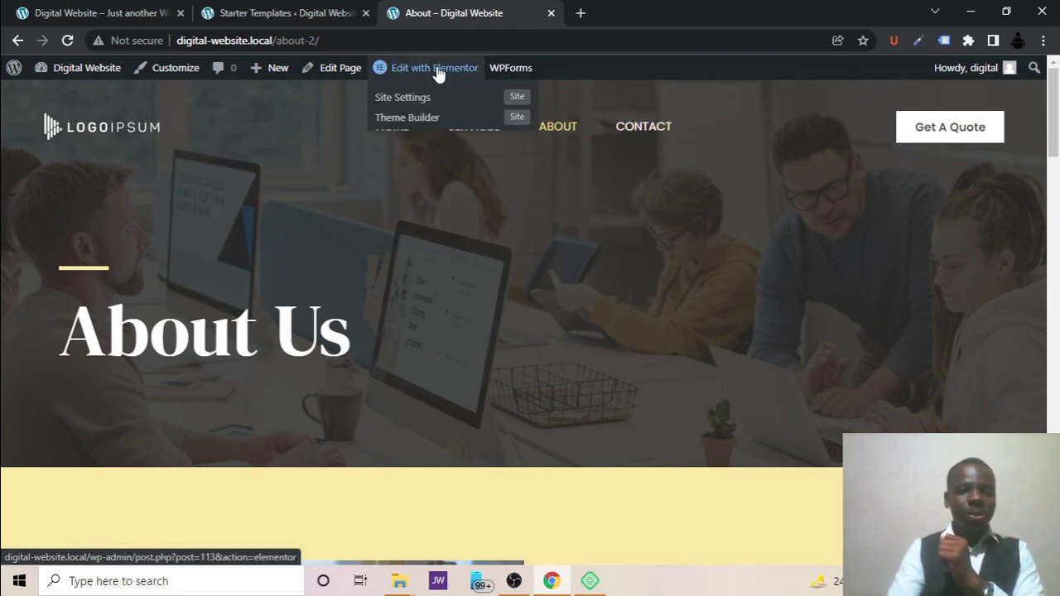